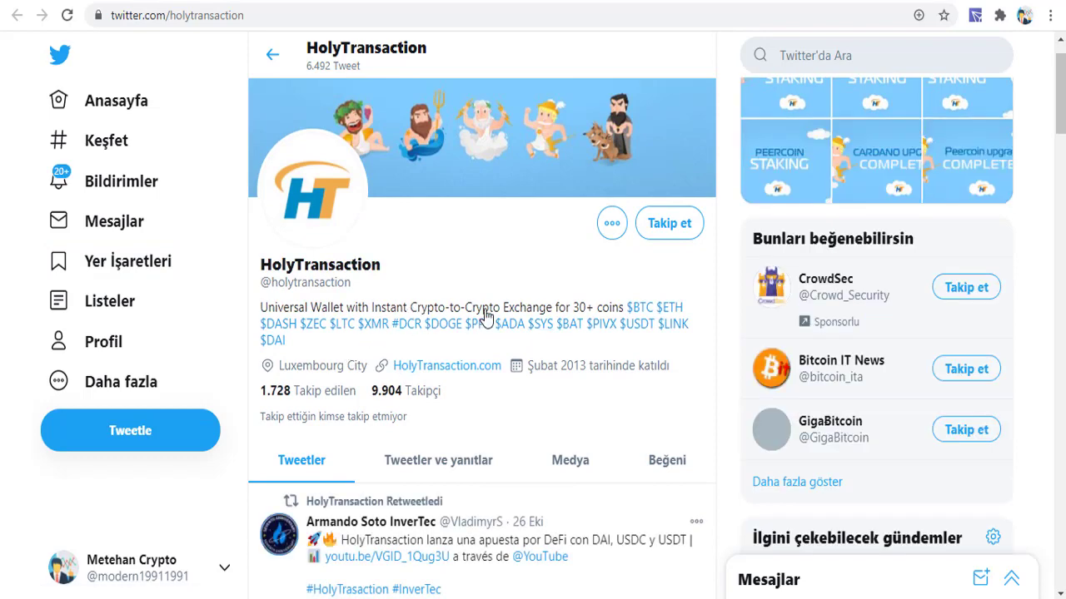
Step: Examine the tweets and retweets about DeFi staking of DAI, USDT and USDC on HolyTransaction's Twitter profile
scroll(550, 318, "down", 3)
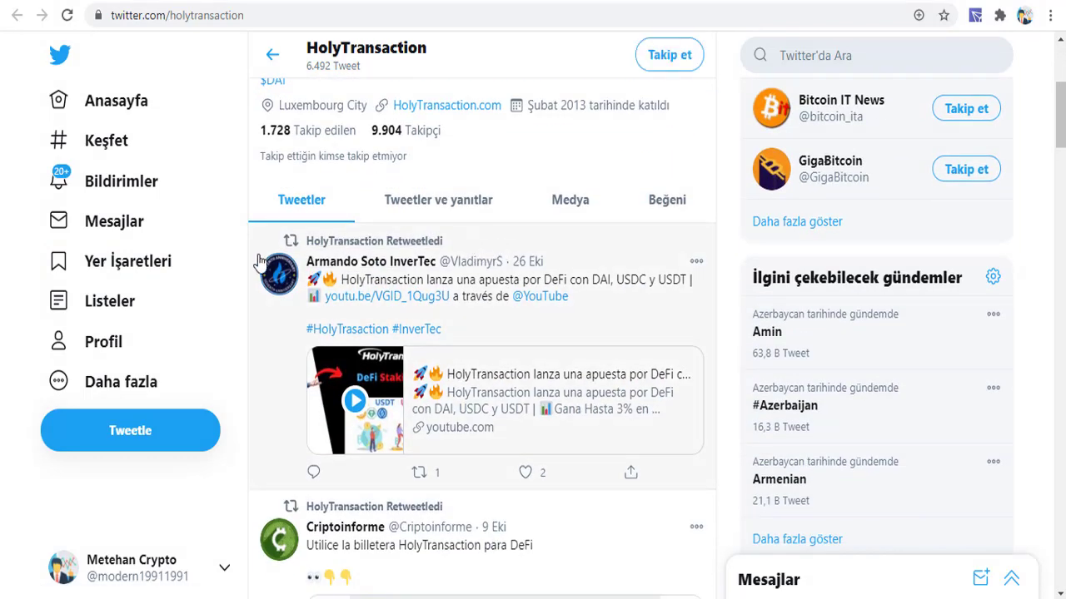
scroll(525, 308, "down", 3)
scroll(558, 296, "down", 15)
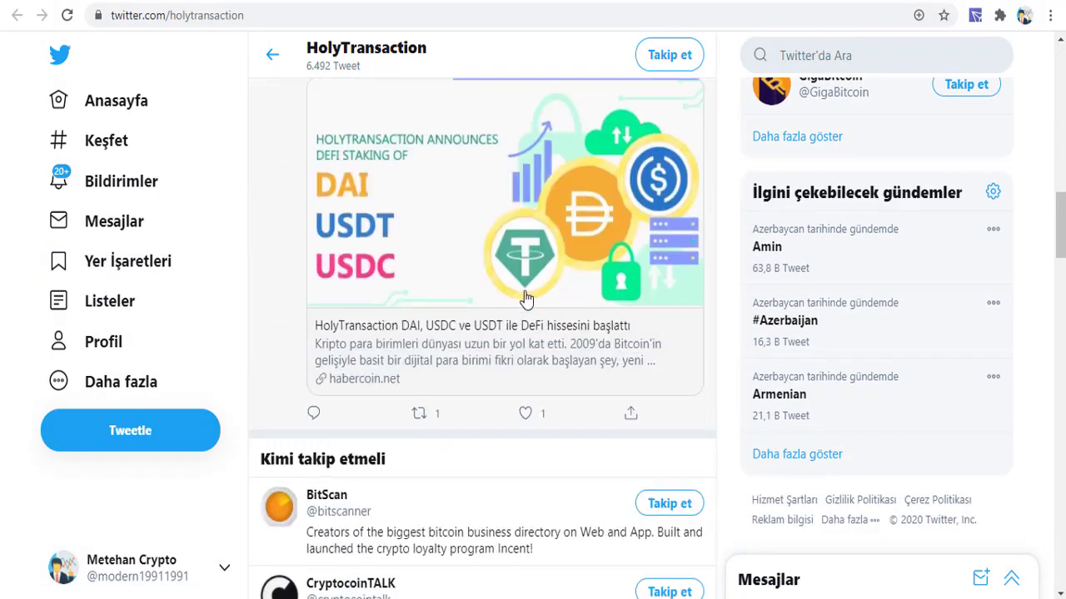
scroll(464, 301, "down", 9)
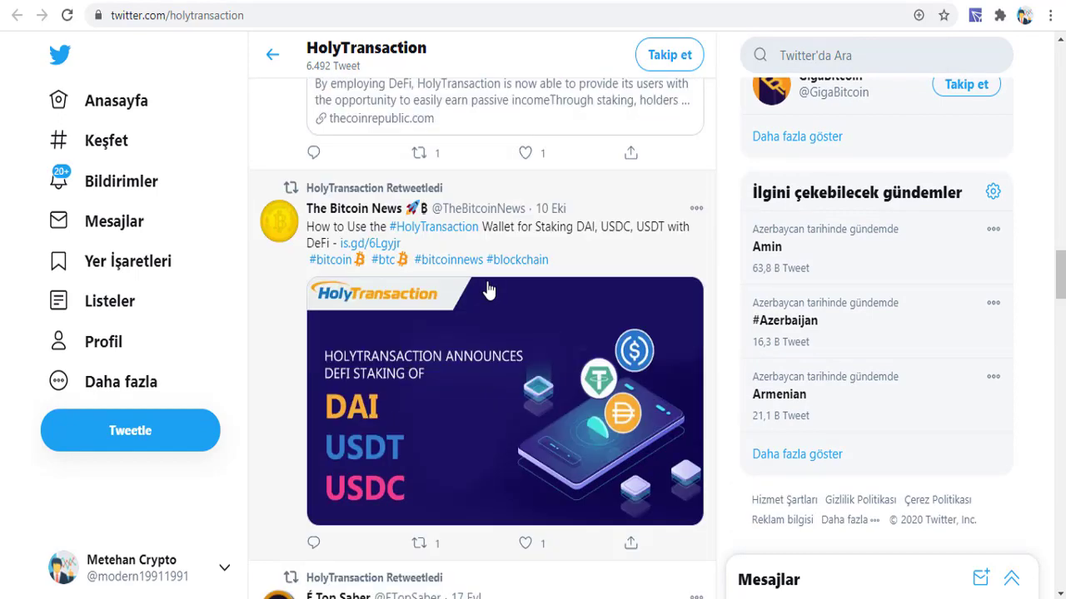
scroll(380, 300, "down", 4)
scroll(386, 277, "up", 2)
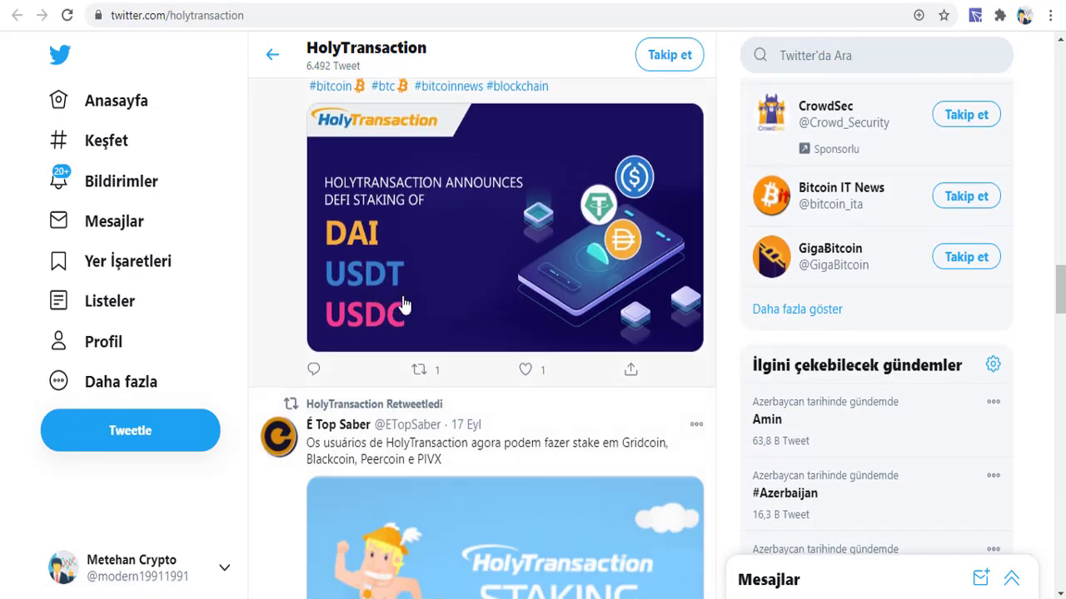
scroll(423, 305, "up", 3)
scroll(492, 293, "down", 10)
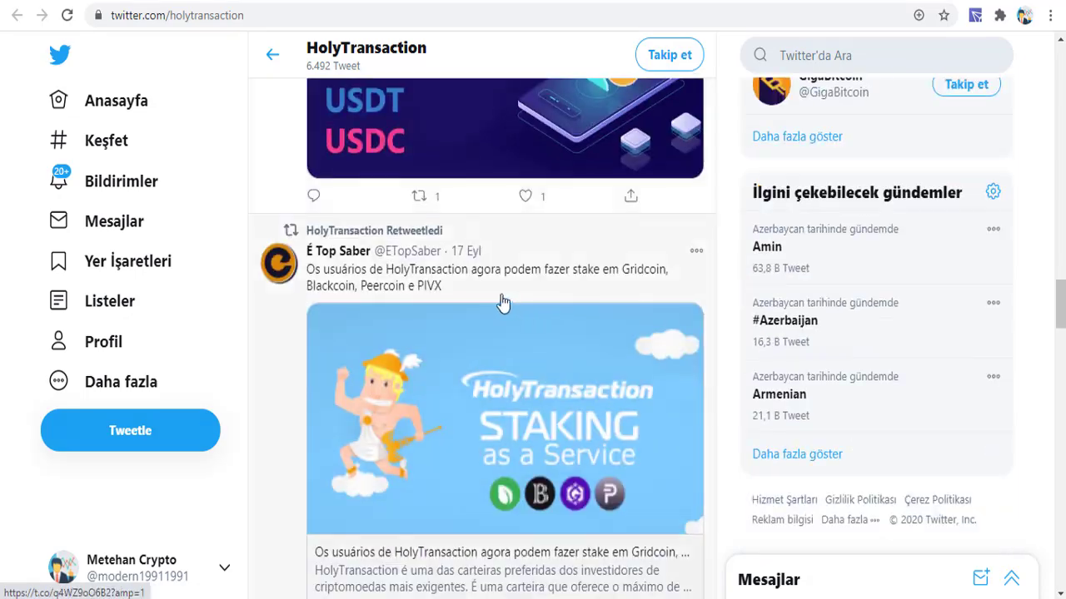
scroll(411, 207, "down", 5)
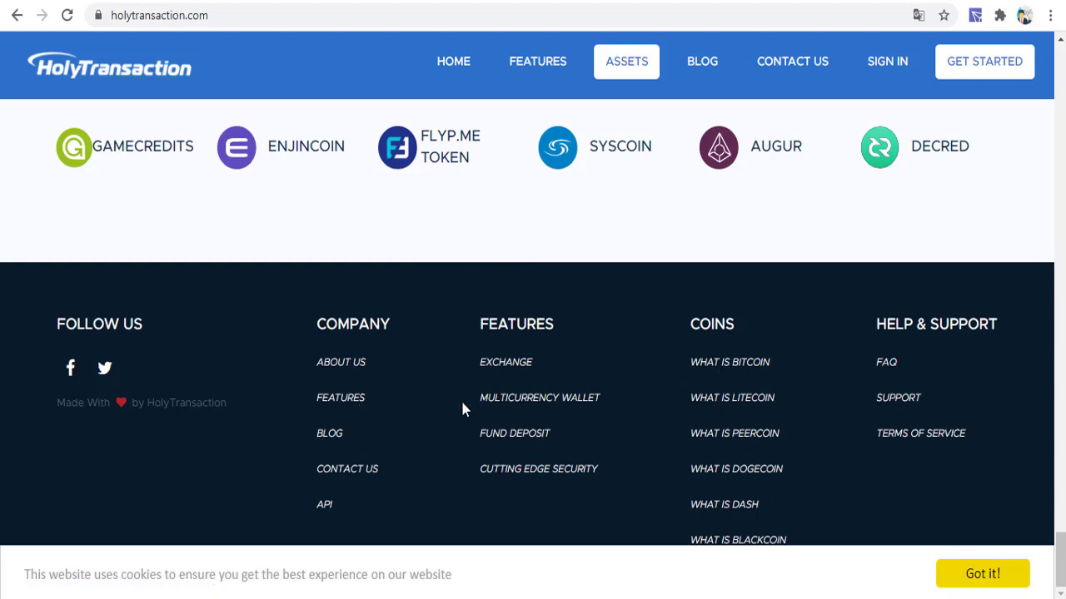
Step: View the HolyTransaction website's multicurrency wallet feature, blog, fiat funding and instant cryptocurrency exchange sections
left_click(542, 400)
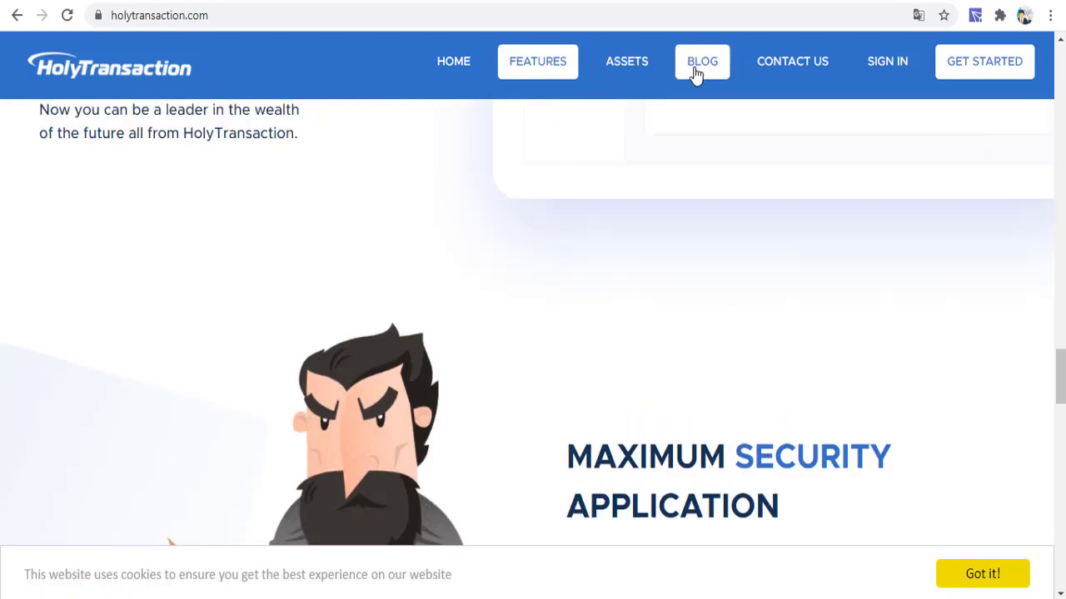
left_click(697, 61)
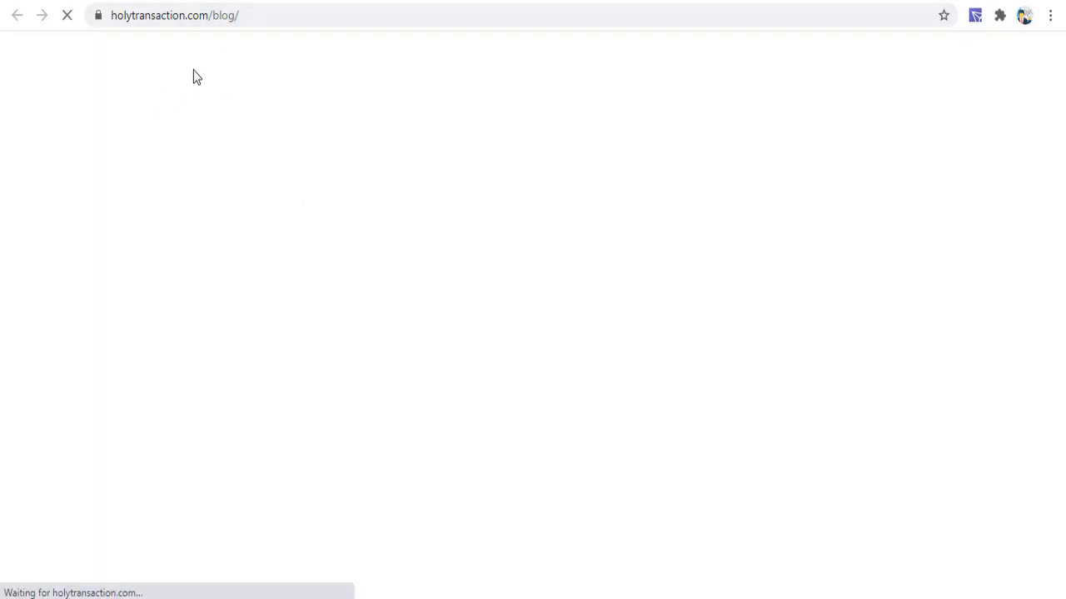
scroll(435, 302, "down", 4)
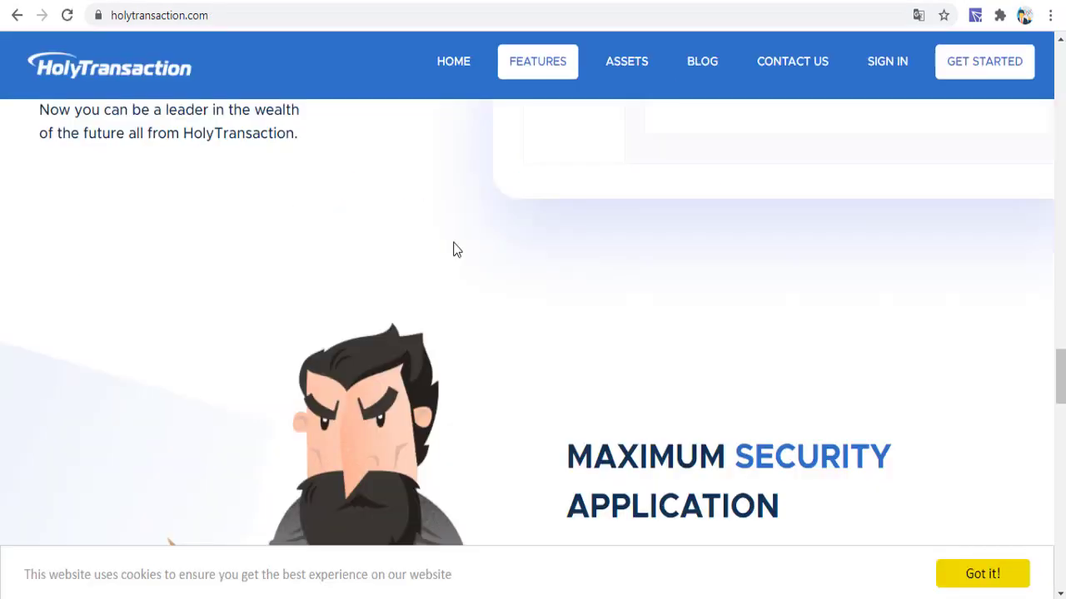
scroll(850, 214, "up", 4)
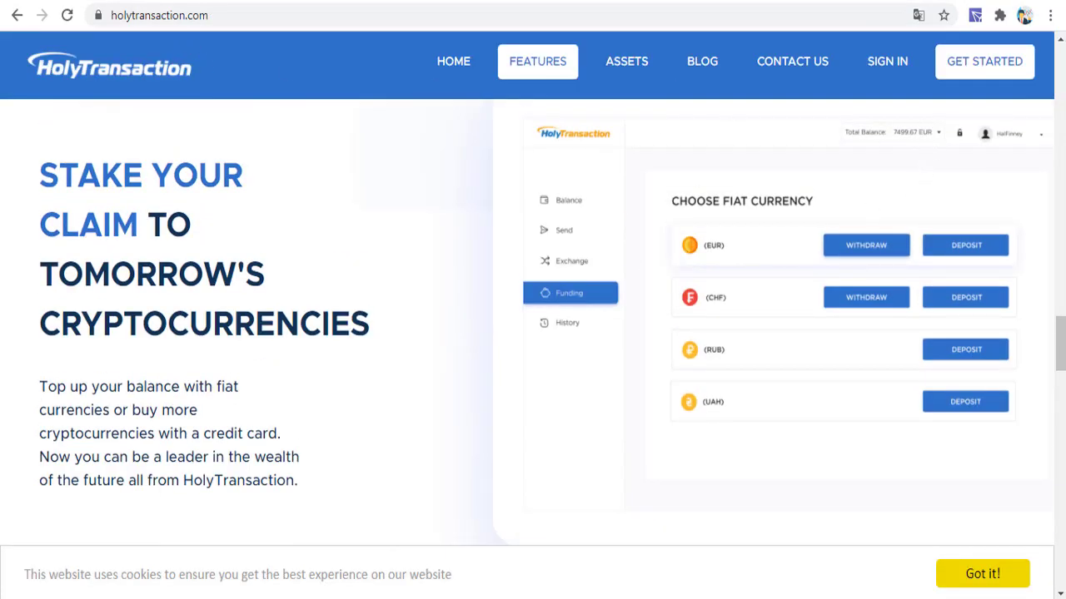
scroll(525, 230, "up", 7)
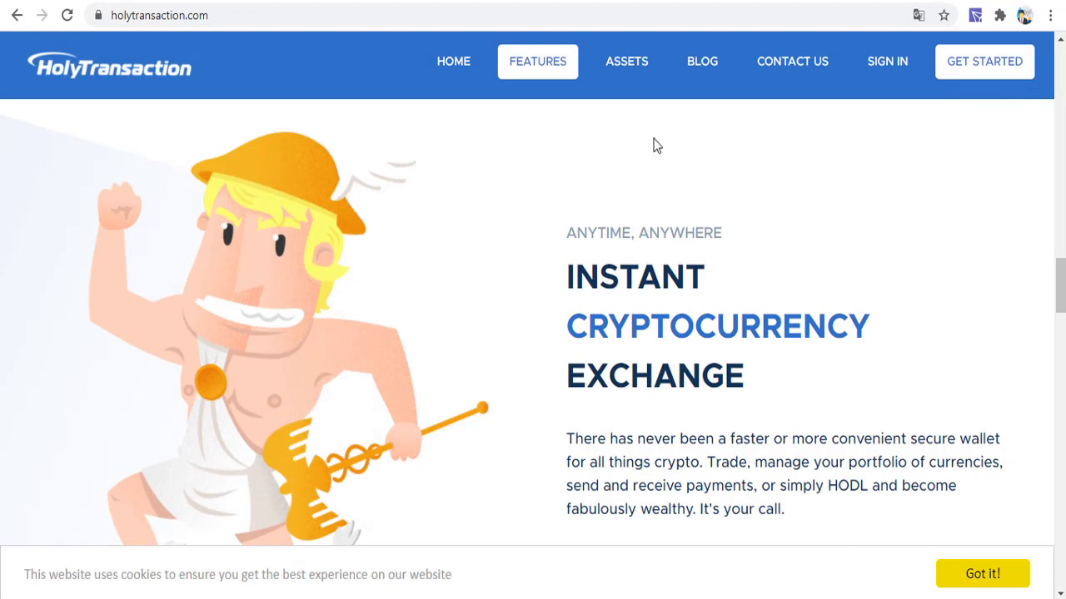
scroll(785, 121, "up", 1)
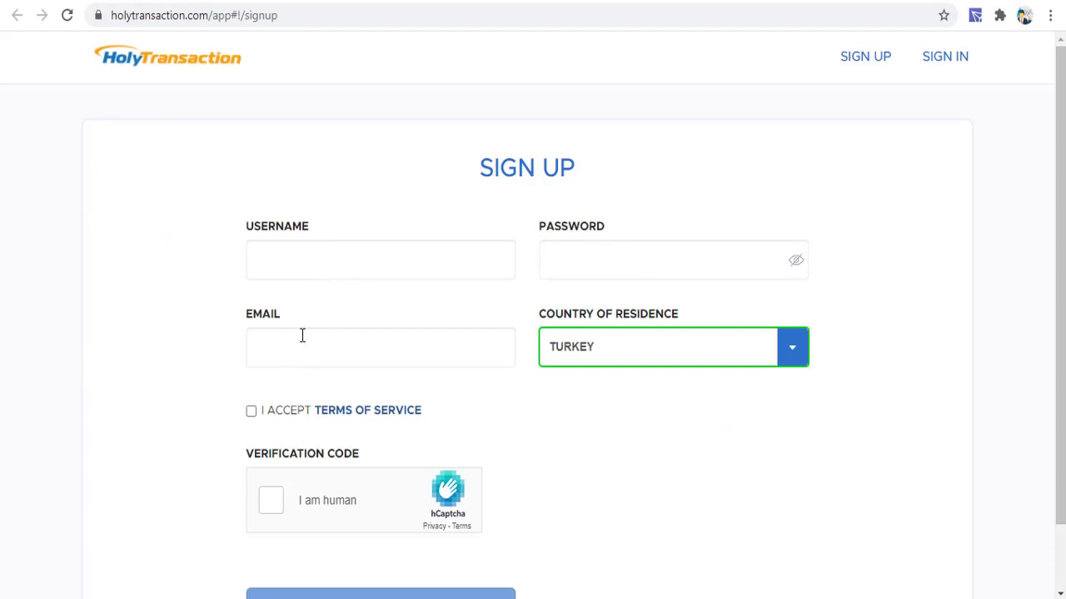
Step: Accept the terms of service on the HolyTransaction sign-up form
scroll(296, 394, "down", 1)
left_click(251, 337)
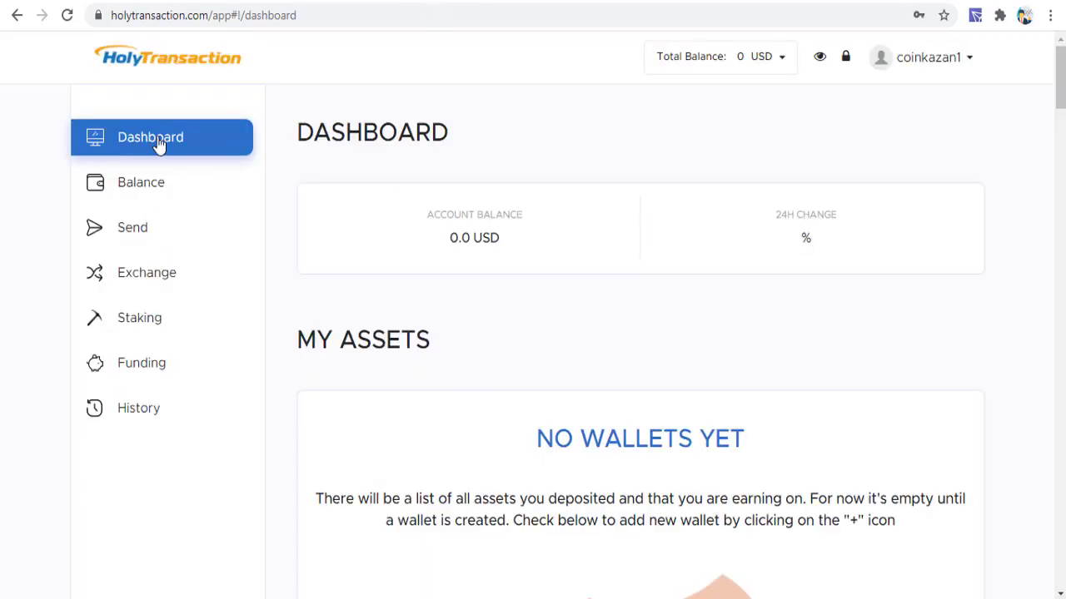
Step: Review the account dashboard, including the owned assets and the Other Assets list with prices and 24-hour changes
scroll(219, 247, "down", 2)
scroll(528, 194, "up", 2)
scroll(391, 307, "down", 10)
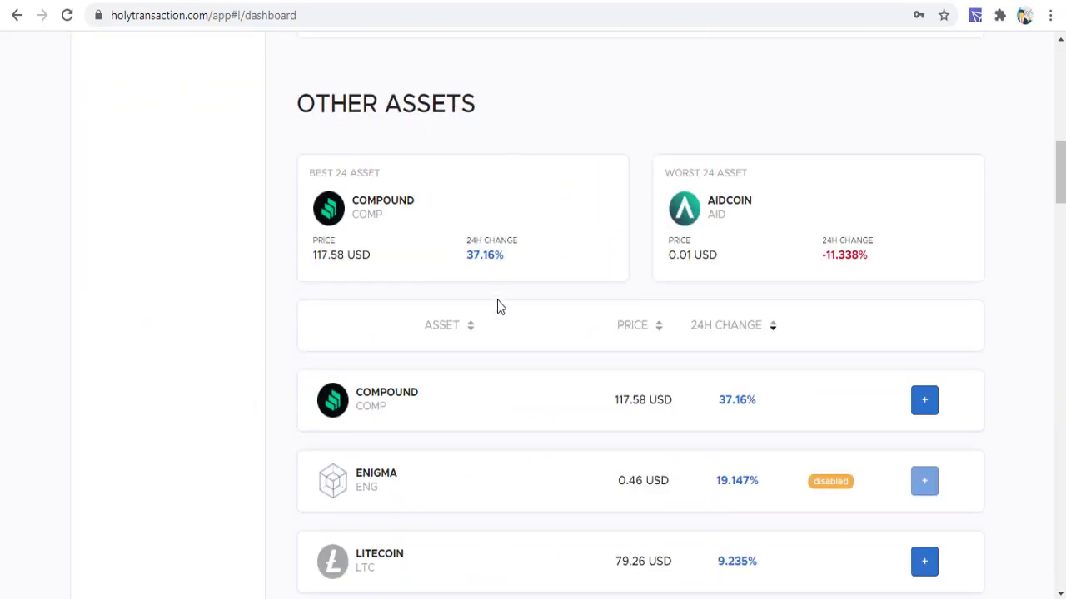
scroll(508, 308, "down", 3)
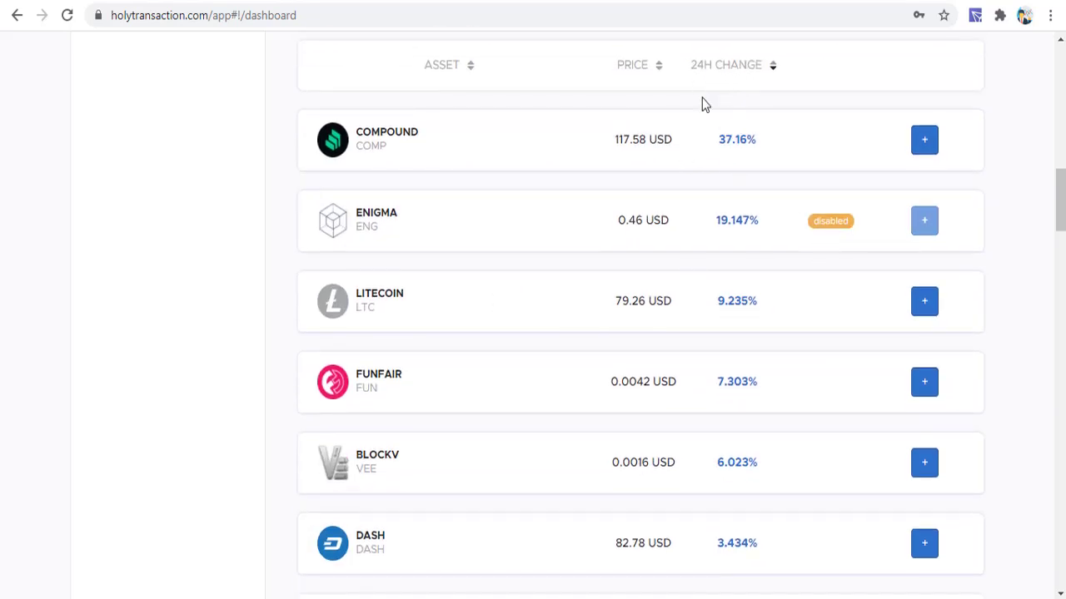
scroll(471, 292, "down", 10)
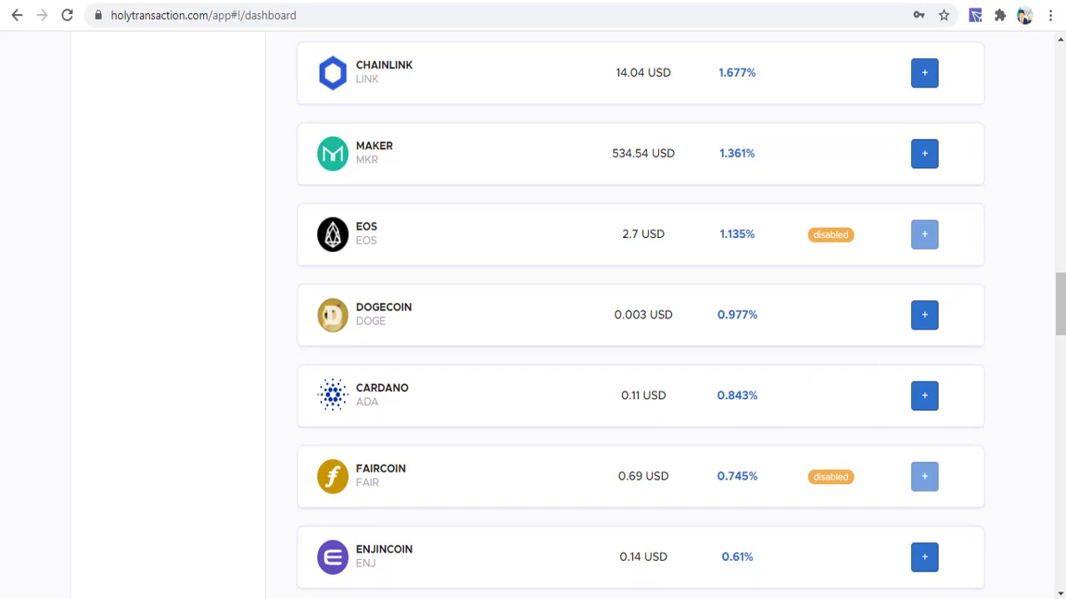
scroll(270, 263, "up", 15)
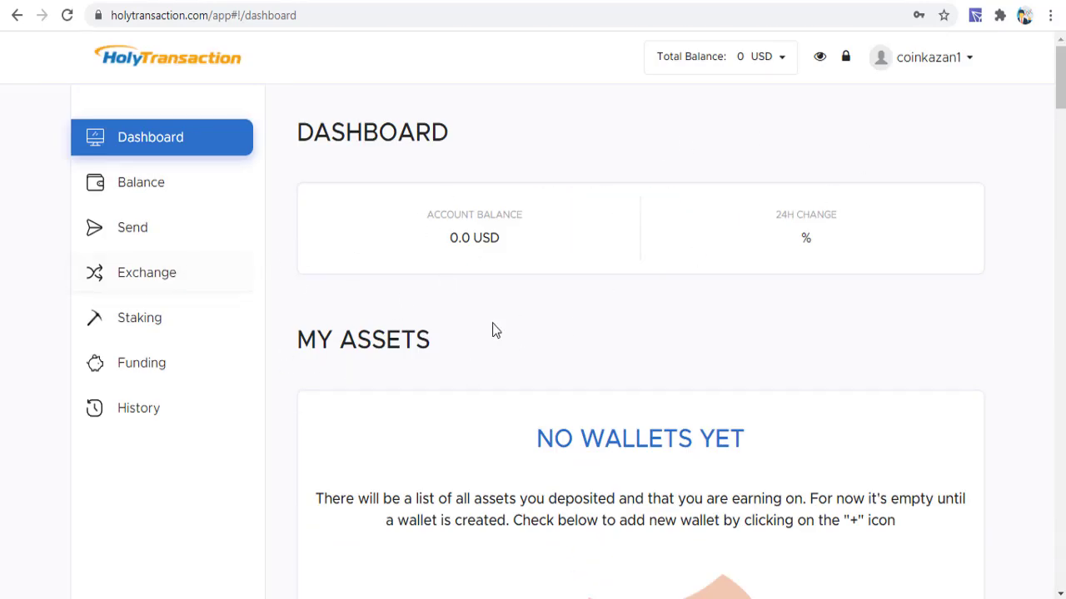
Step: View the account's Balance page and the Send Coins form
left_click(148, 189)
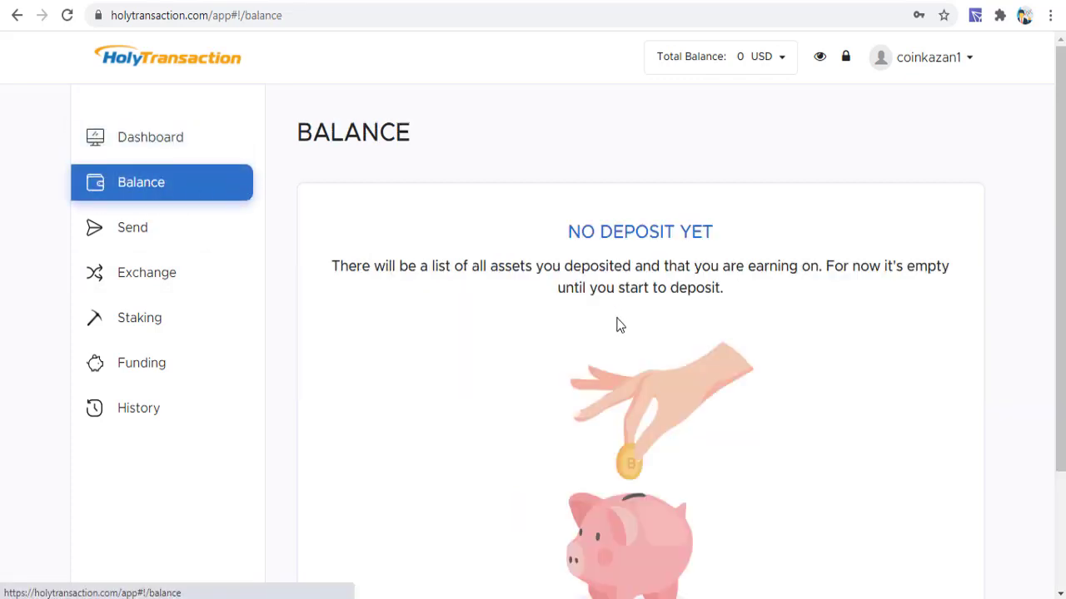
scroll(614, 322, "down", 2)
scroll(542, 278, "up", 2)
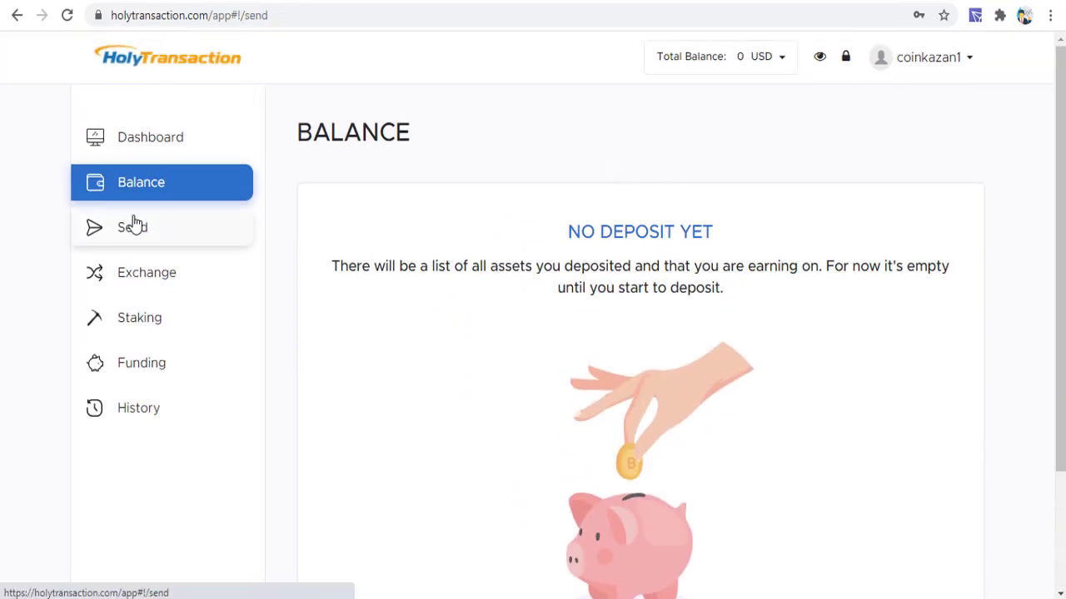
left_click(134, 227)
scroll(353, 300, "down", 1)
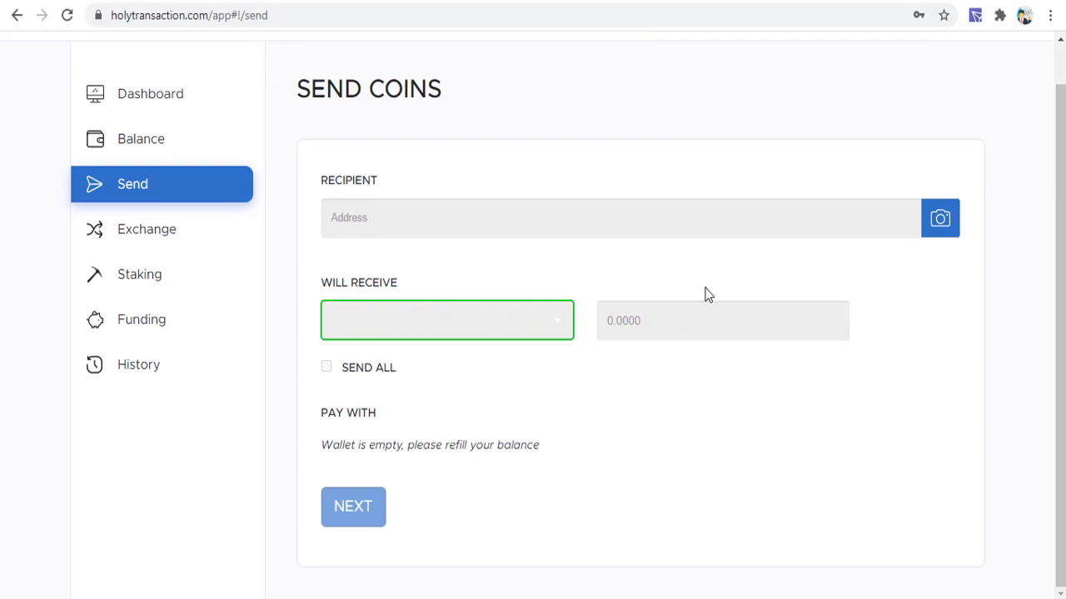
Step: Choose Attention Token as the coin to buy on the exchange page and try the All In option on and off
left_click(171, 229)
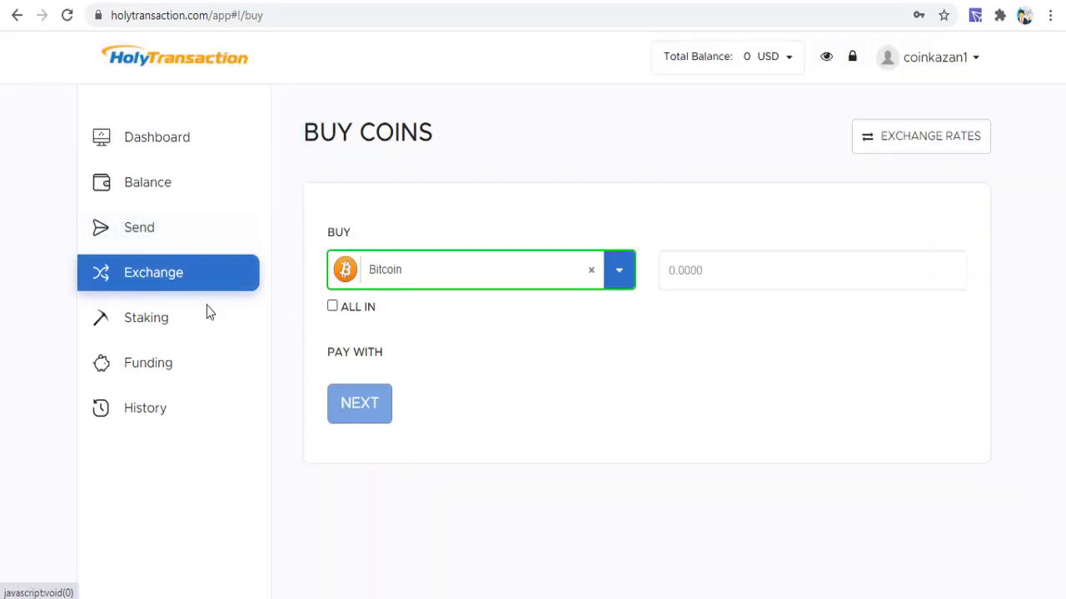
left_click(619, 270)
left_click(420, 360)
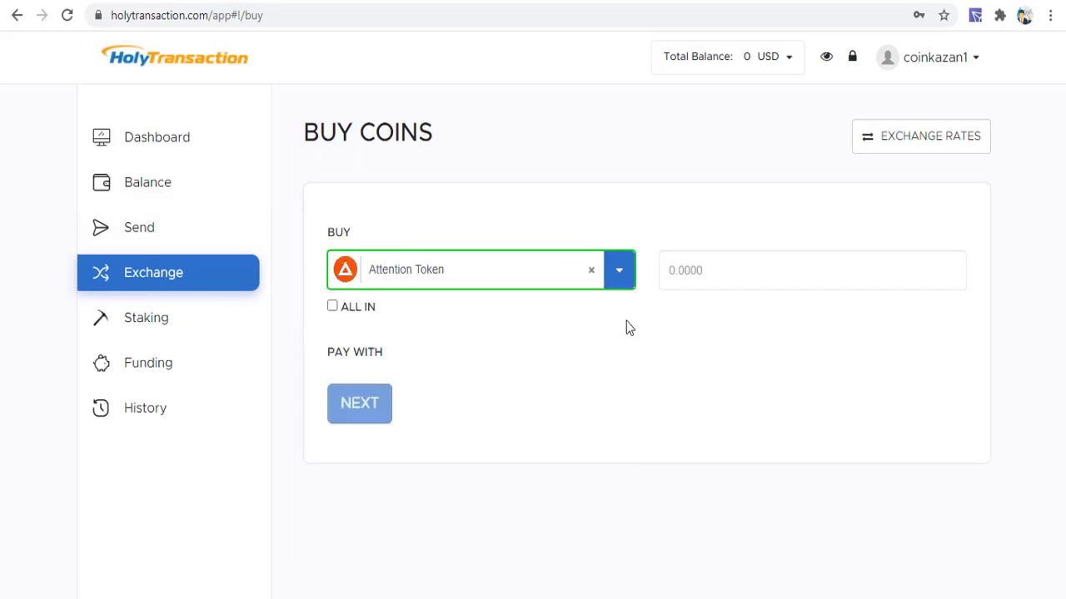
left_click(759, 270)
left_click(332, 307)
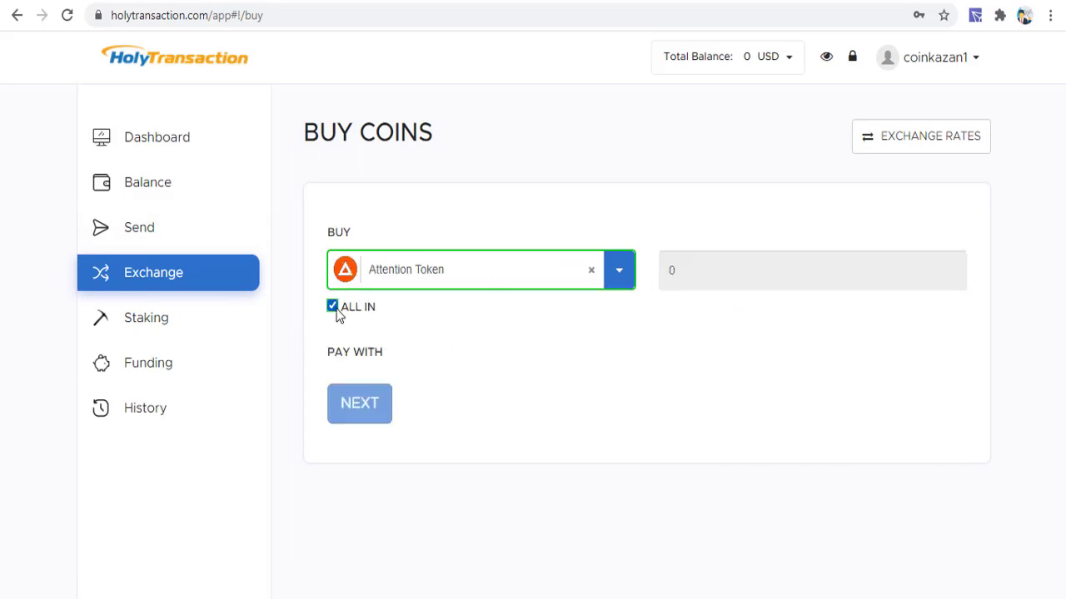
left_click(337, 315)
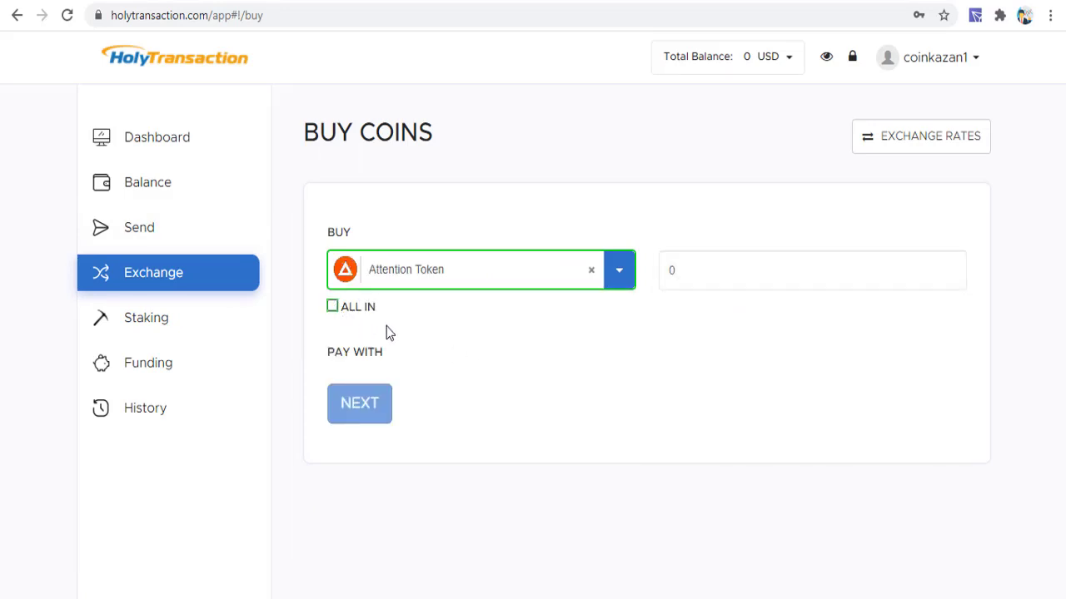
Step: Open the staking page and examine the stakeable coins, their APR rates and the AutoStake entries
left_click(162, 318)
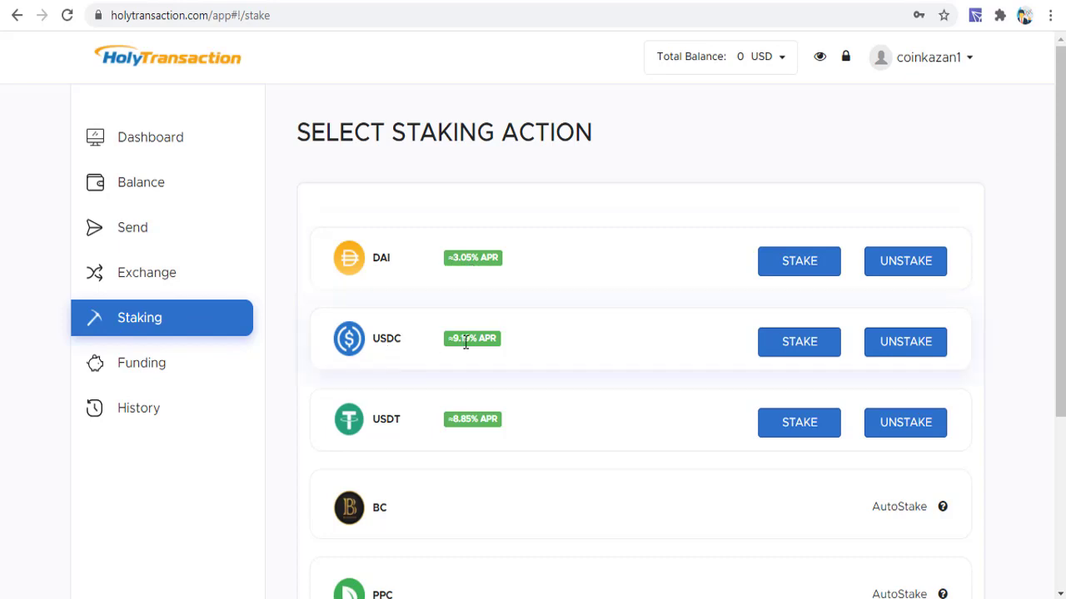
scroll(392, 333, "down", 1)
scroll(466, 348, "down", 2)
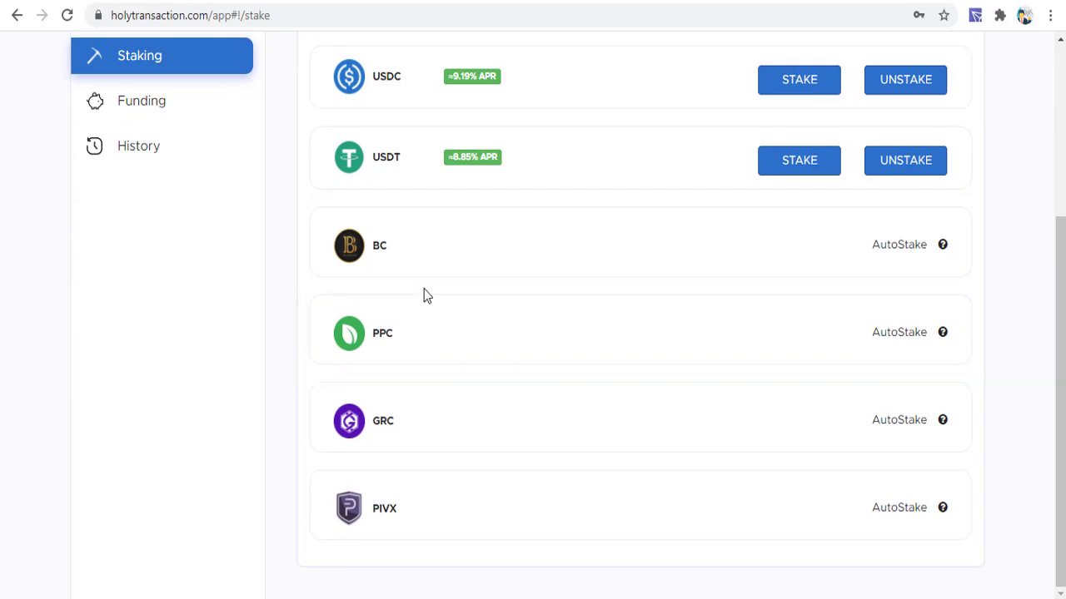
scroll(528, 444, "up", 3)
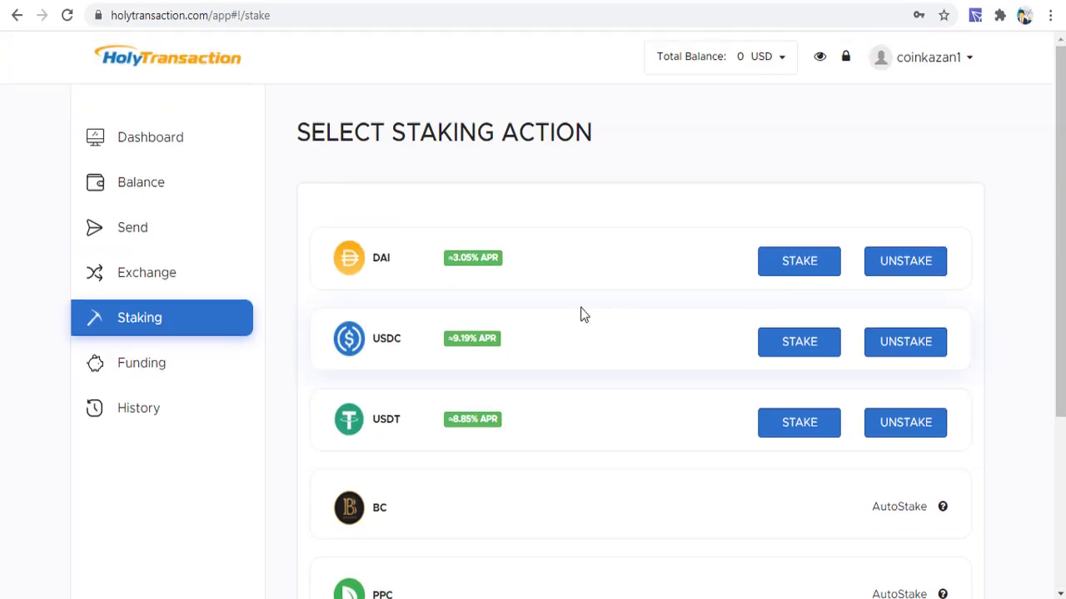
Step: Preview the DAI staking form with the Stake all option enabled and return to the staking list
left_click(799, 263)
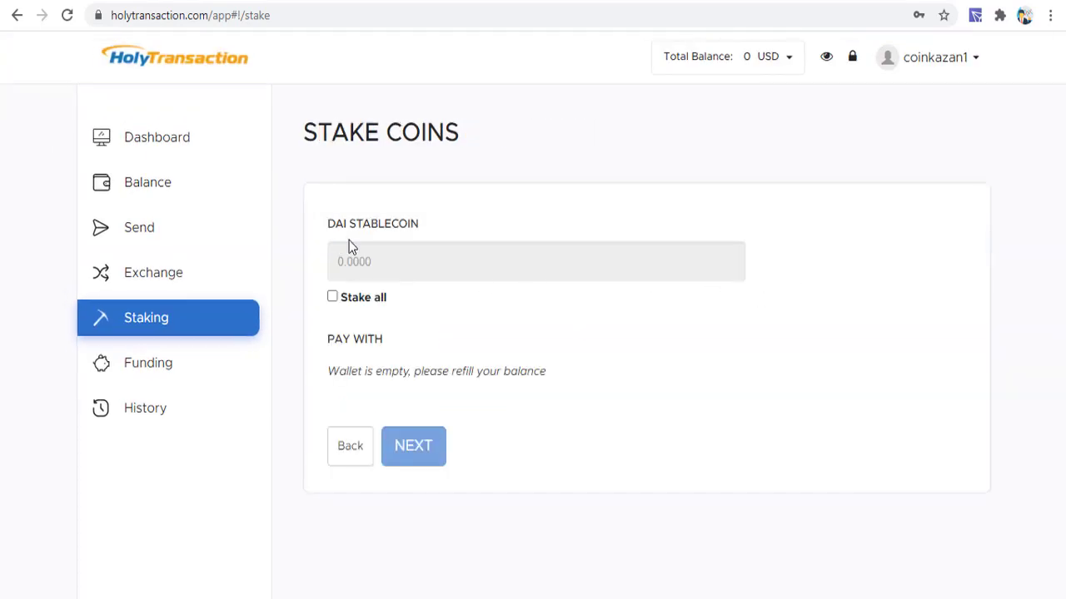
left_click(336, 300)
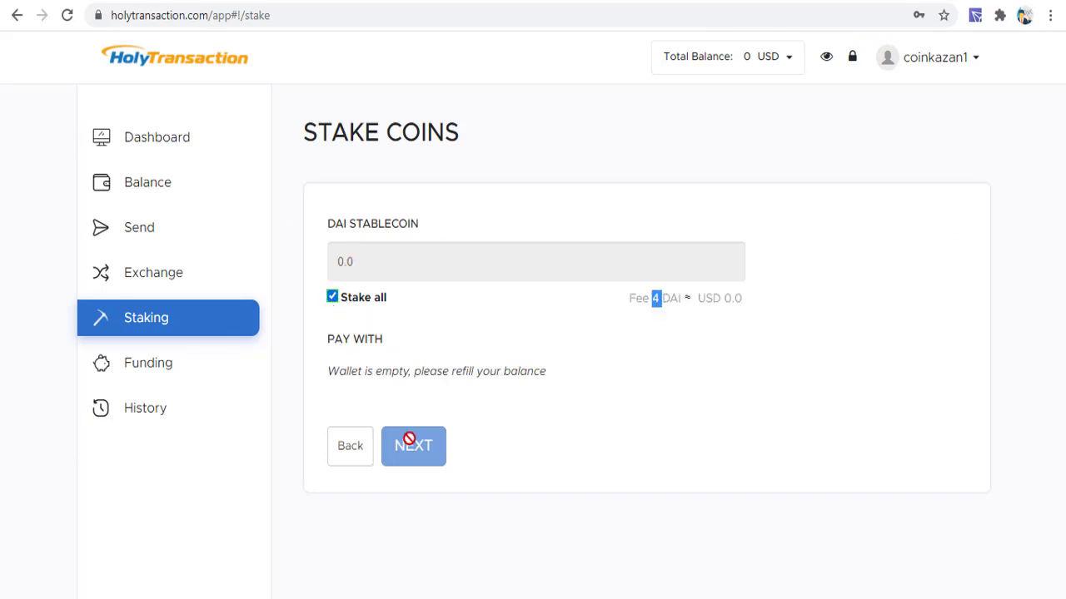
left_click(348, 445)
Step: Preview the USDT staking form with Stake all enabled, and the USDT unstaking form, returning to the staking list
scroll(499, 333, "down", 2)
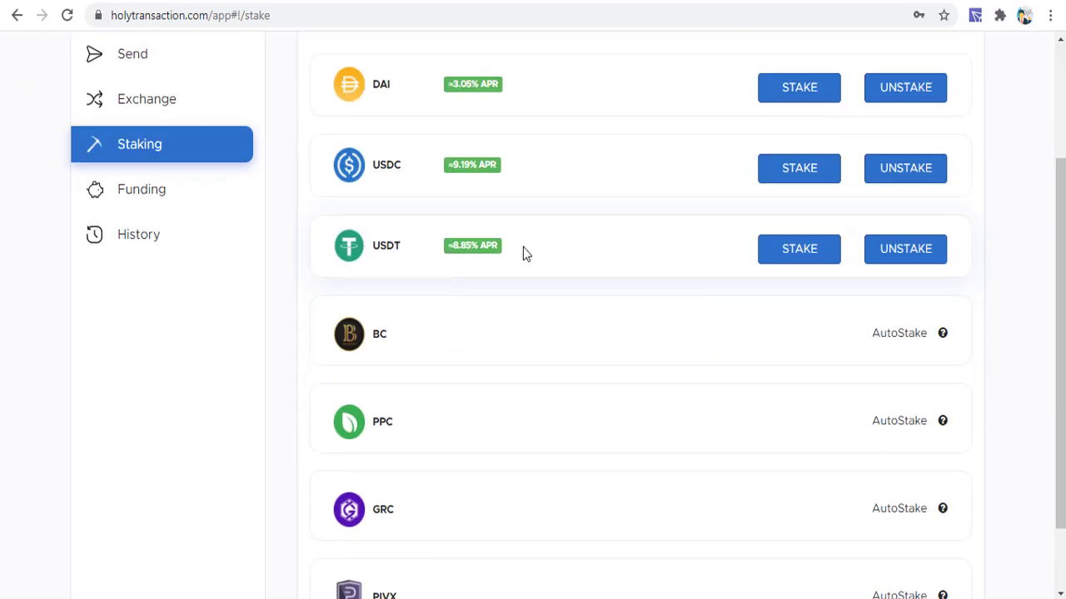
left_click(799, 249)
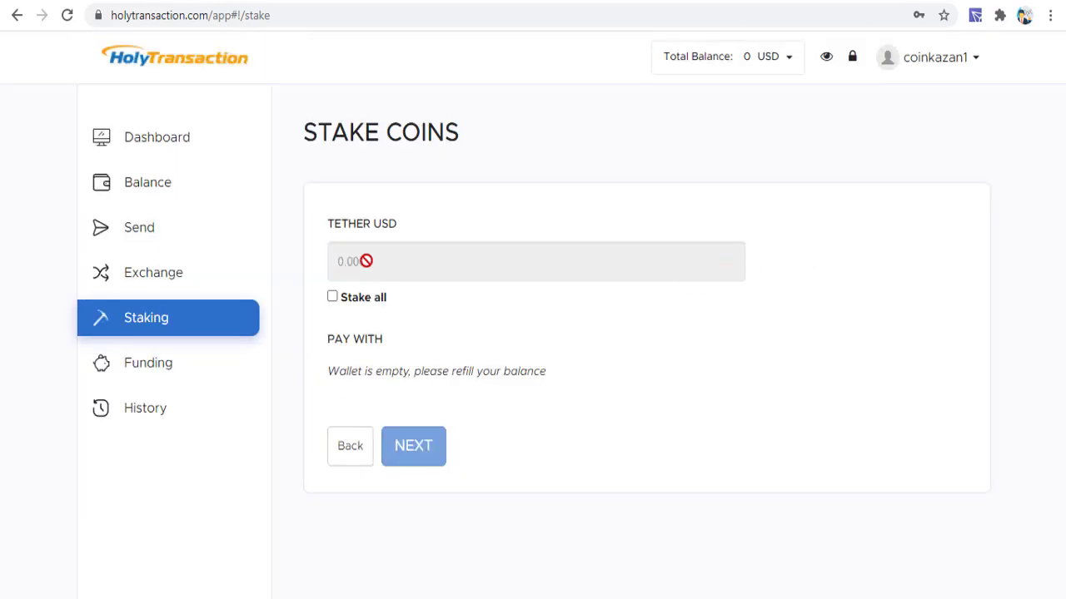
left_click(354, 298)
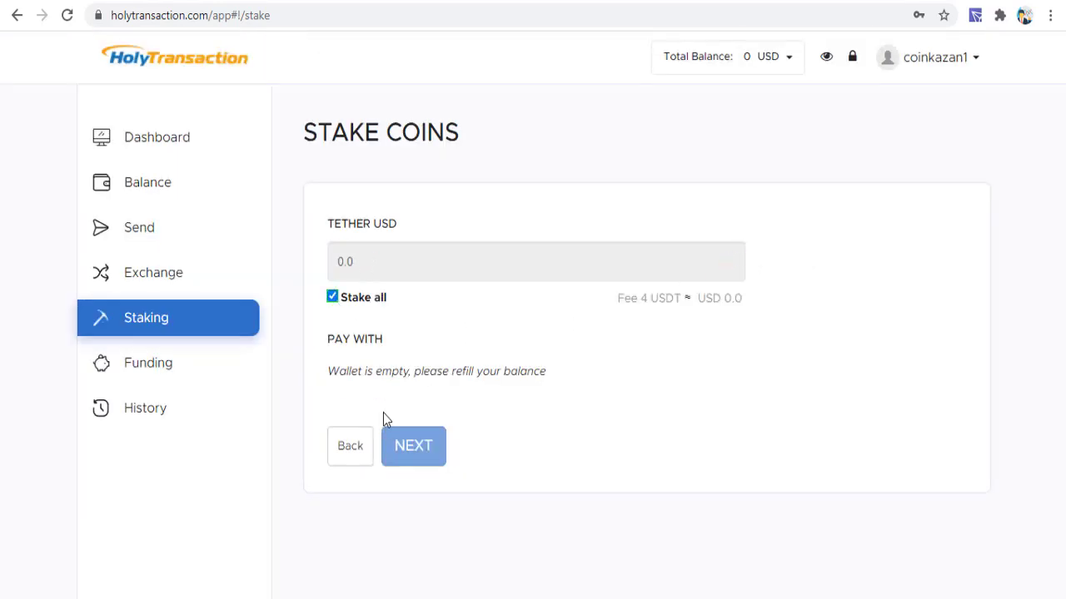
left_click(349, 448)
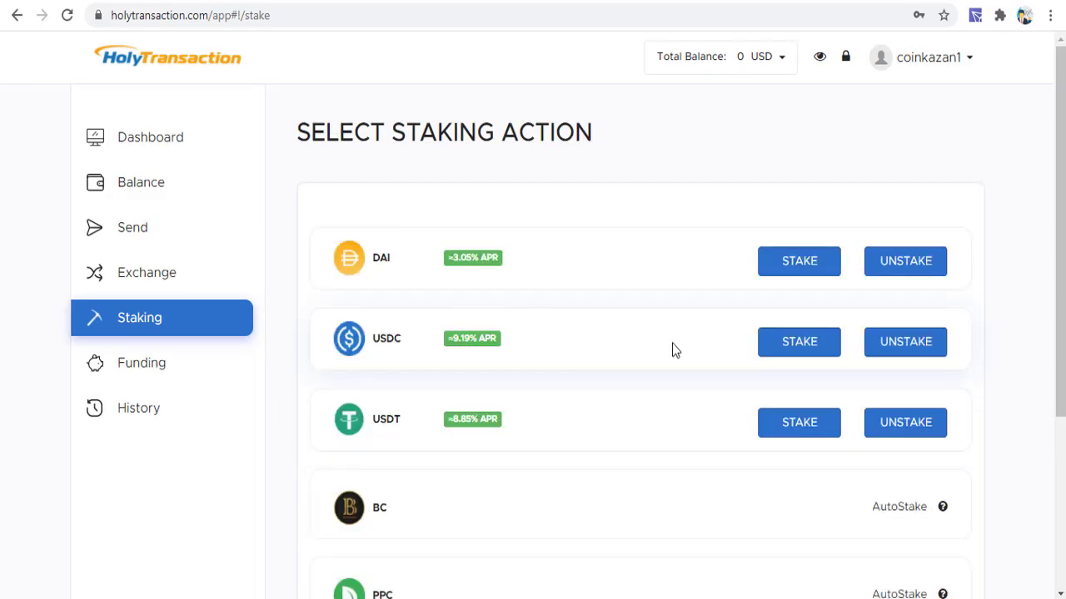
left_click(899, 429)
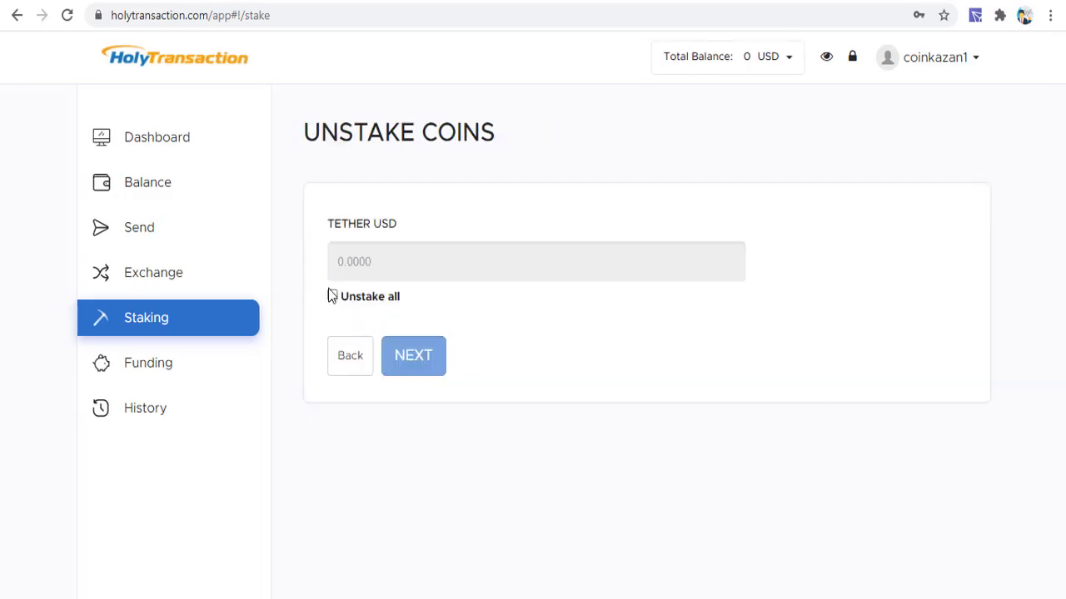
left_click(350, 359)
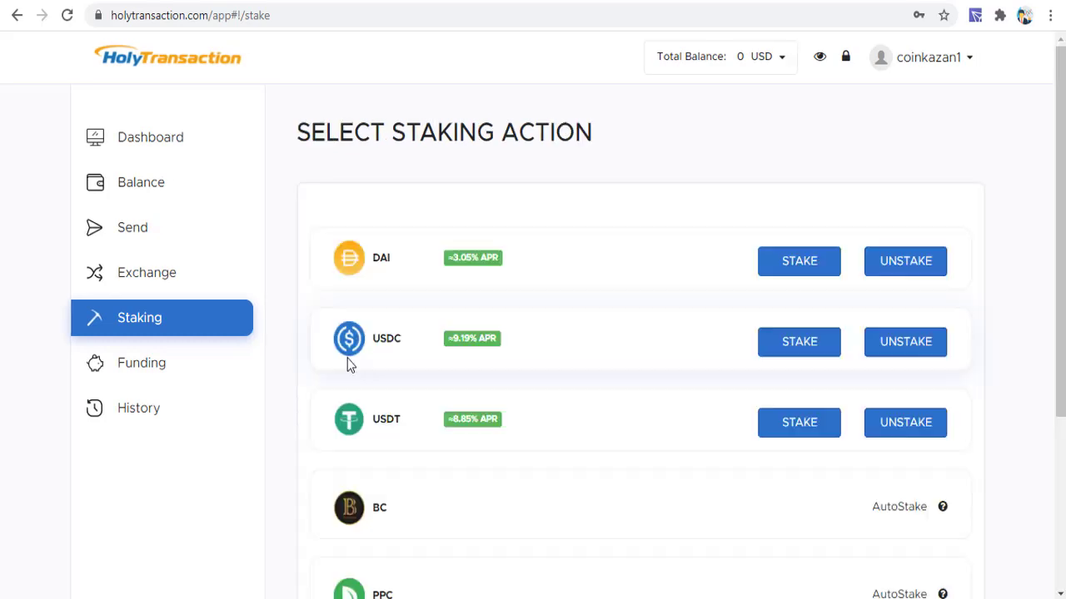
Step: Open the funding page and examine the currencies offered for deposit and withdrawal
left_click(164, 375)
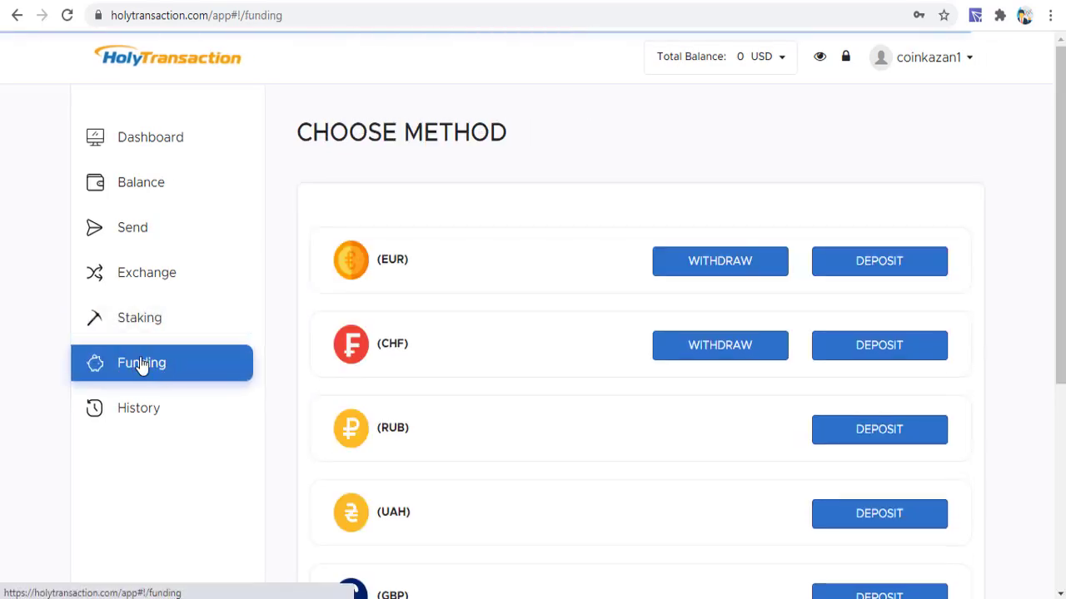
scroll(347, 311, "down", 2)
scroll(191, 219, "up", 2)
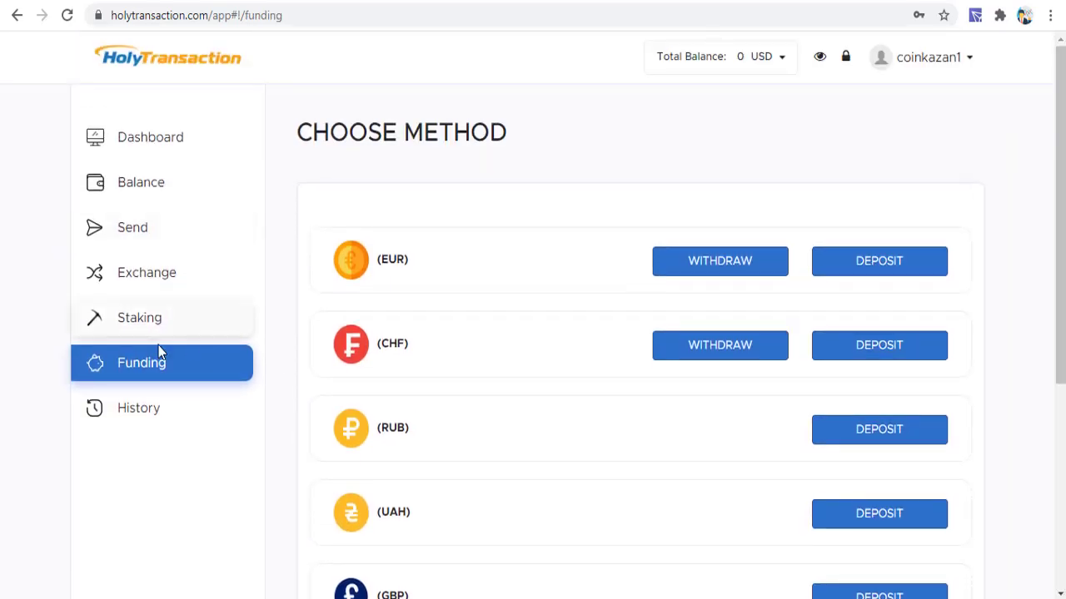
scroll(380, 333, "down", 2)
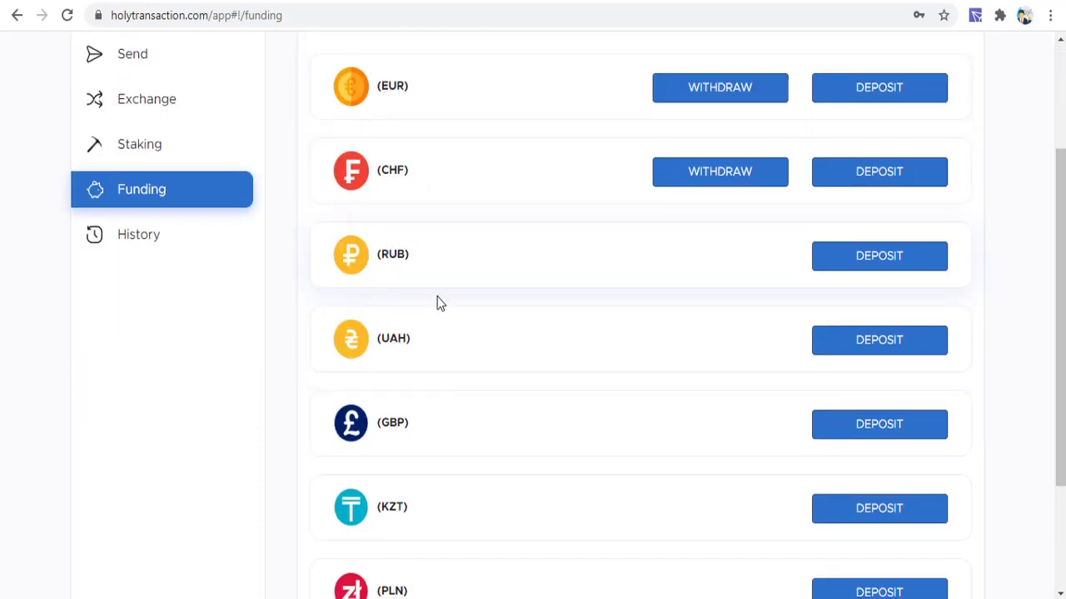
scroll(392, 361, "down", 2)
scroll(390, 478, "up", 4)
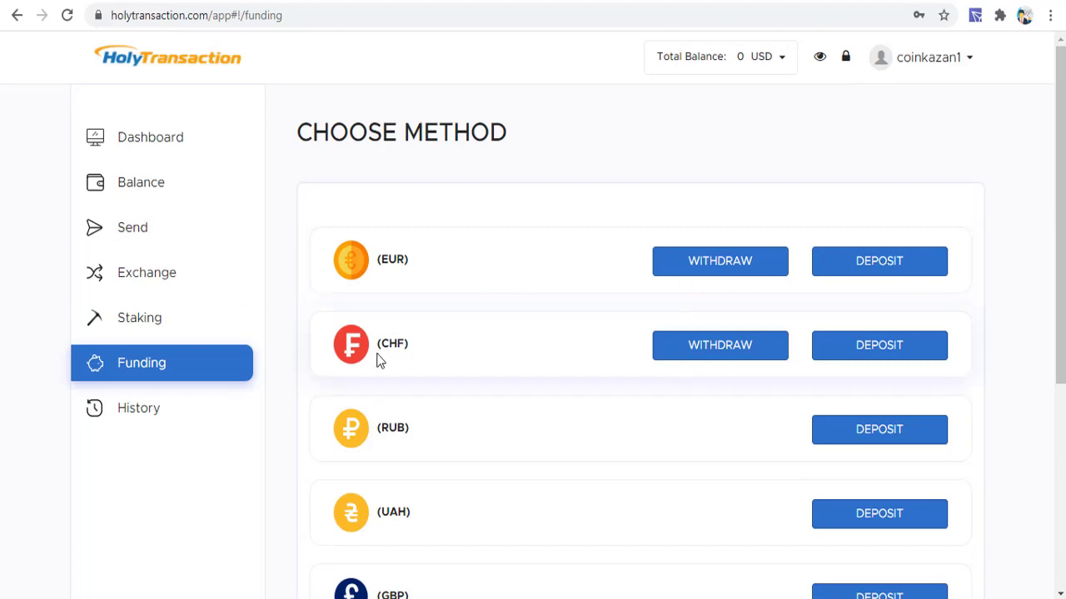
Step: Preview the EUR deposit terms for SEPA EUR and credit card, tick the email-sharing acknowledgement, and return to the funding list
left_click(899, 264)
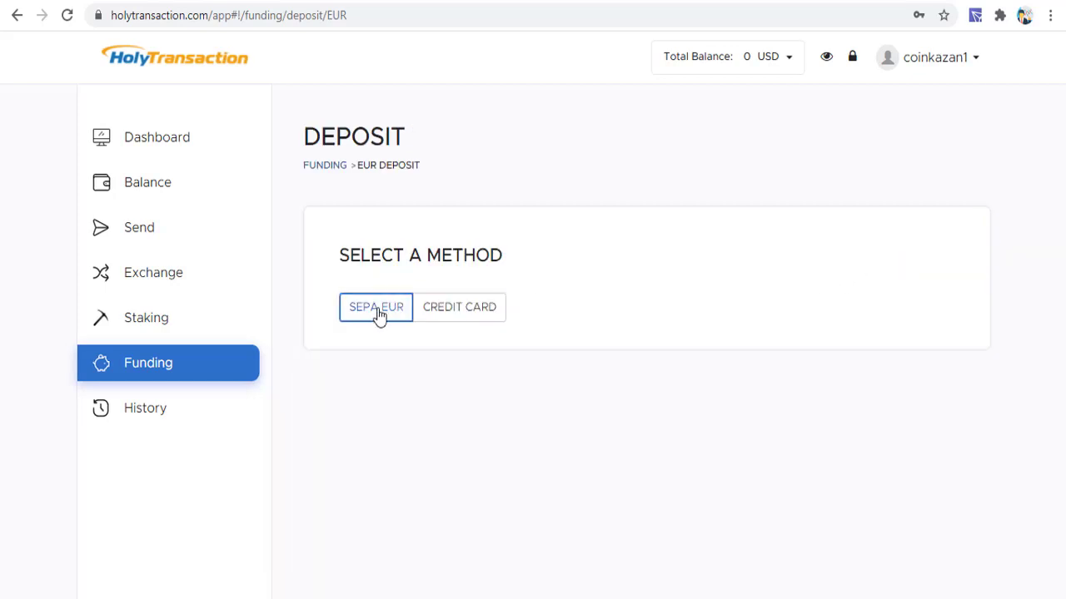
left_click(377, 310)
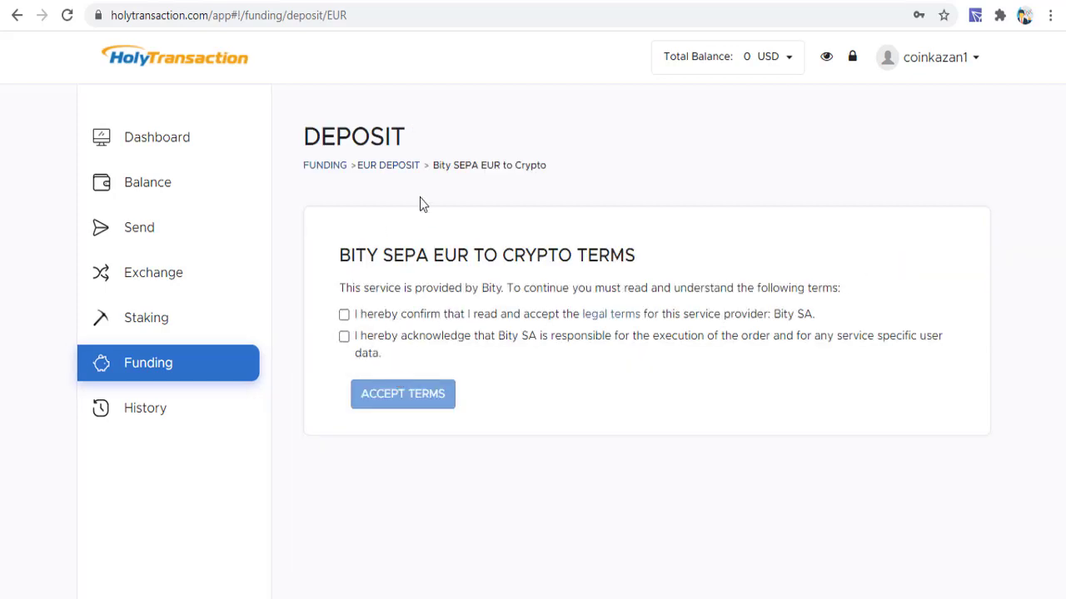
left_click(413, 167)
left_click(462, 314)
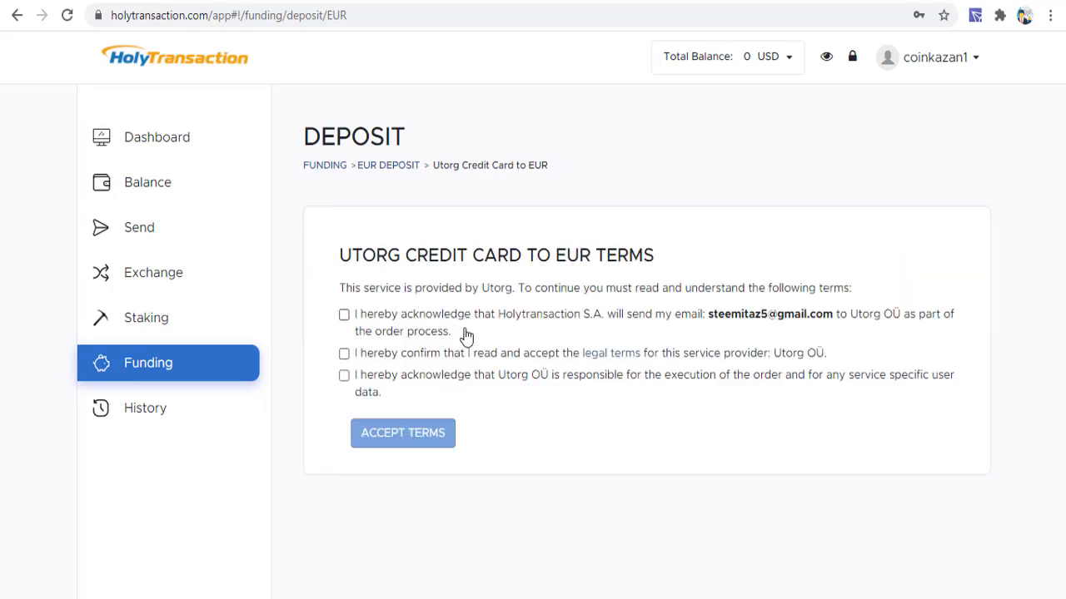
left_click(351, 318)
left_click(320, 166)
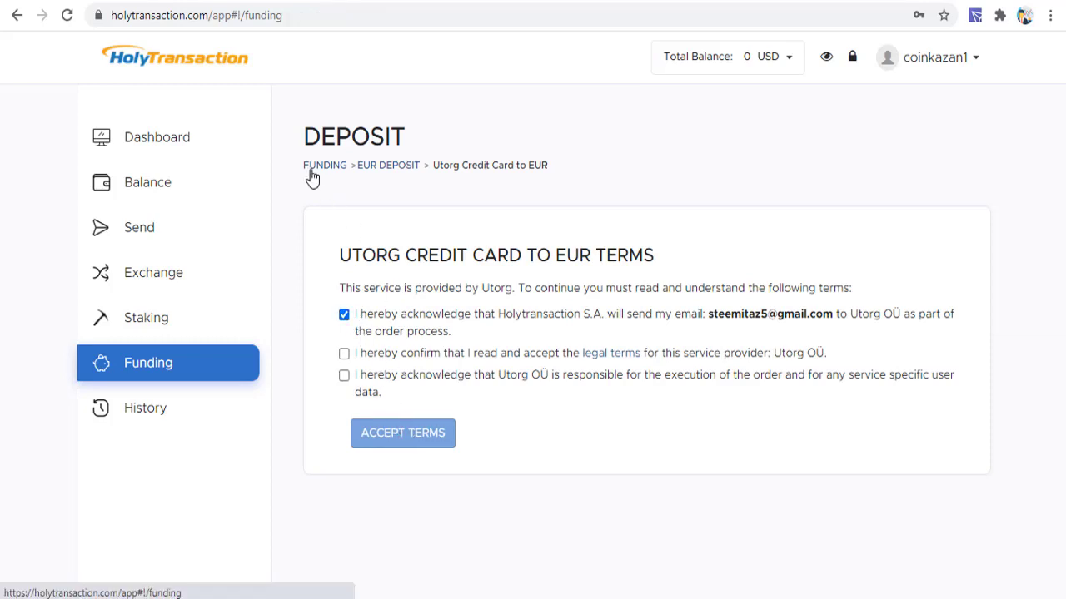
Step: Preview the credit card terms for a RUB deposit and return to the funding list
scroll(500, 342, "down", 3)
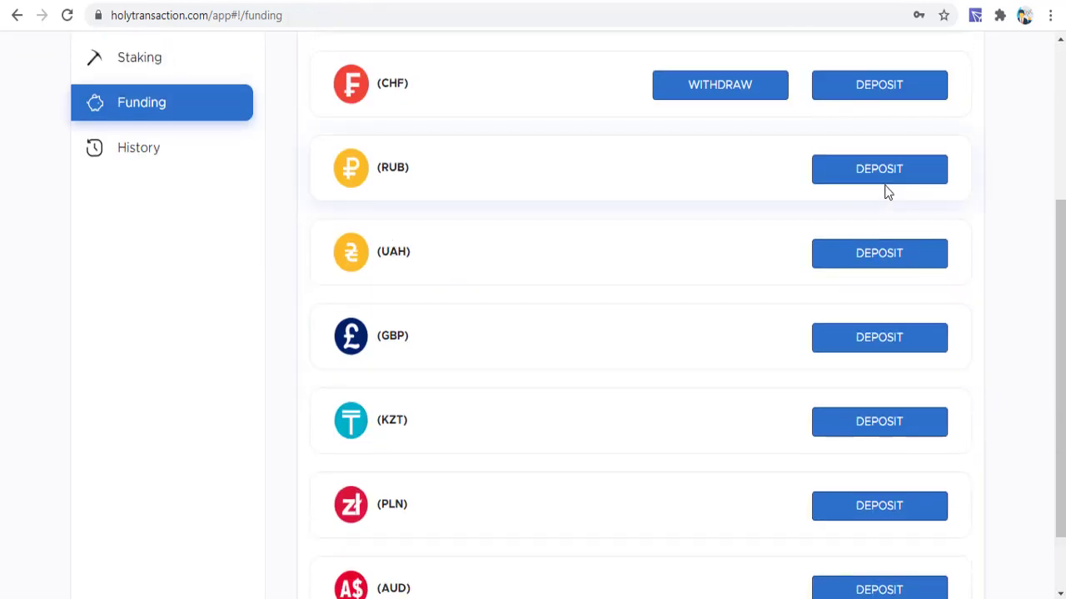
left_click(883, 177)
left_click(414, 310)
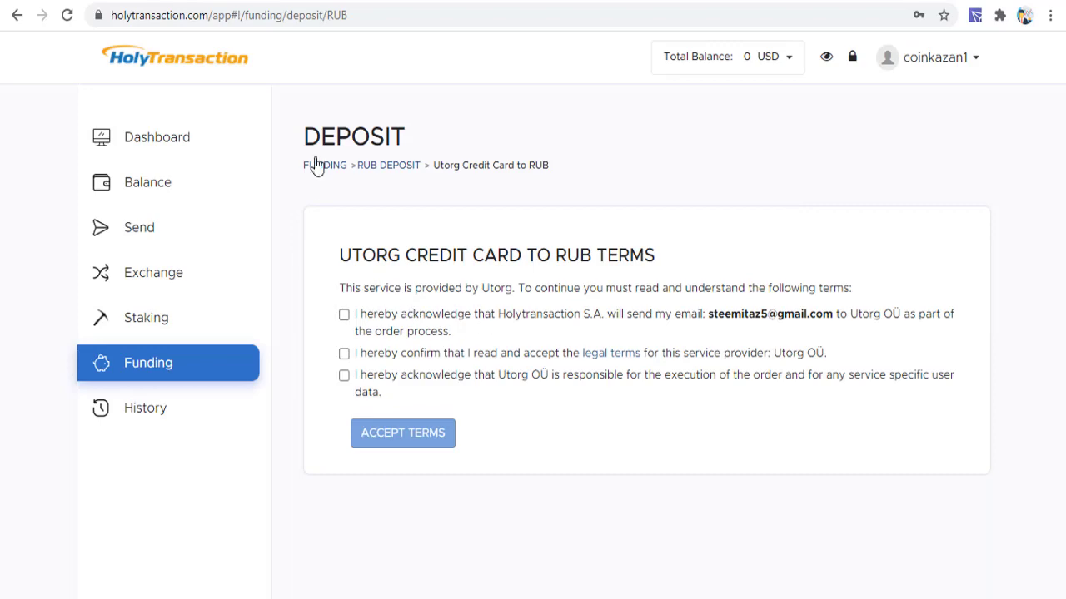
left_click(326, 166)
Step: Preview the EUR and CHF withdrawal methods and return to the dashboard
scroll(357, 383, "down", 4)
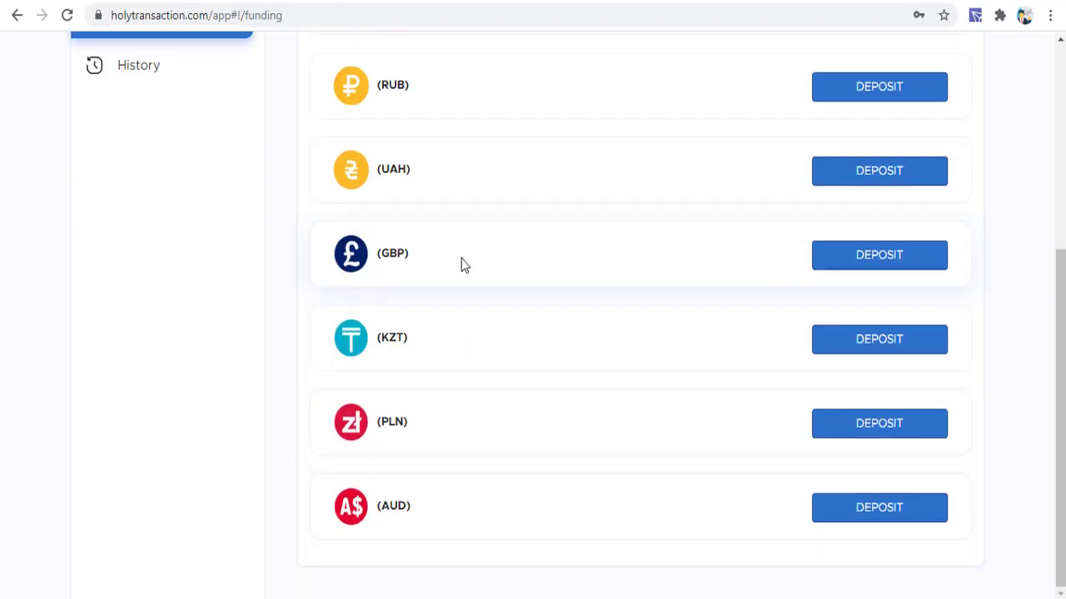
scroll(631, 275, "up", 4)
scroll(631, 274, "up", 1)
left_click(687, 268)
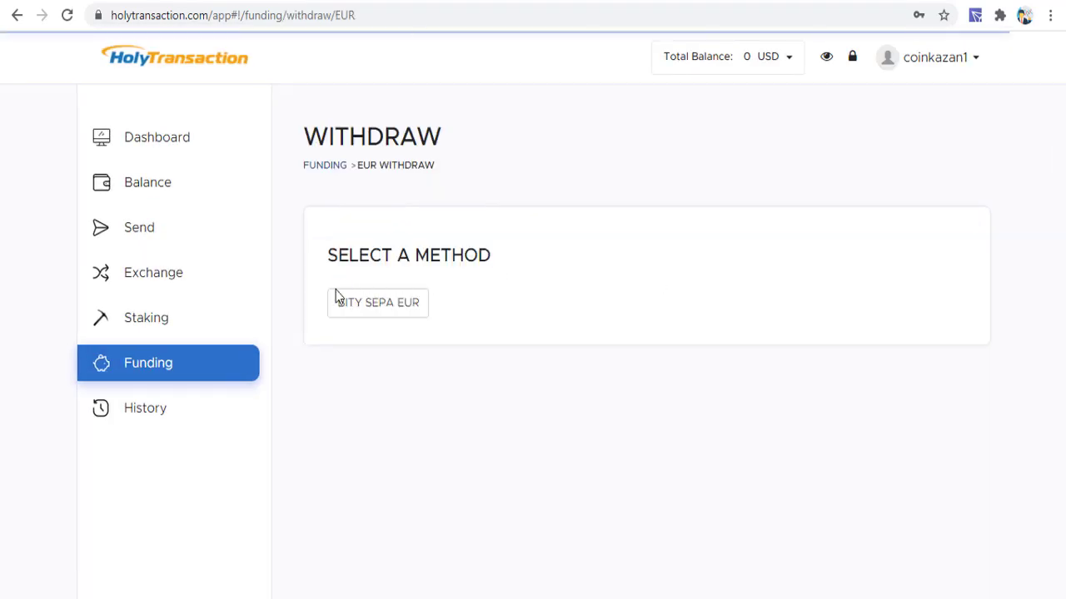
left_click(343, 170)
left_click(774, 343)
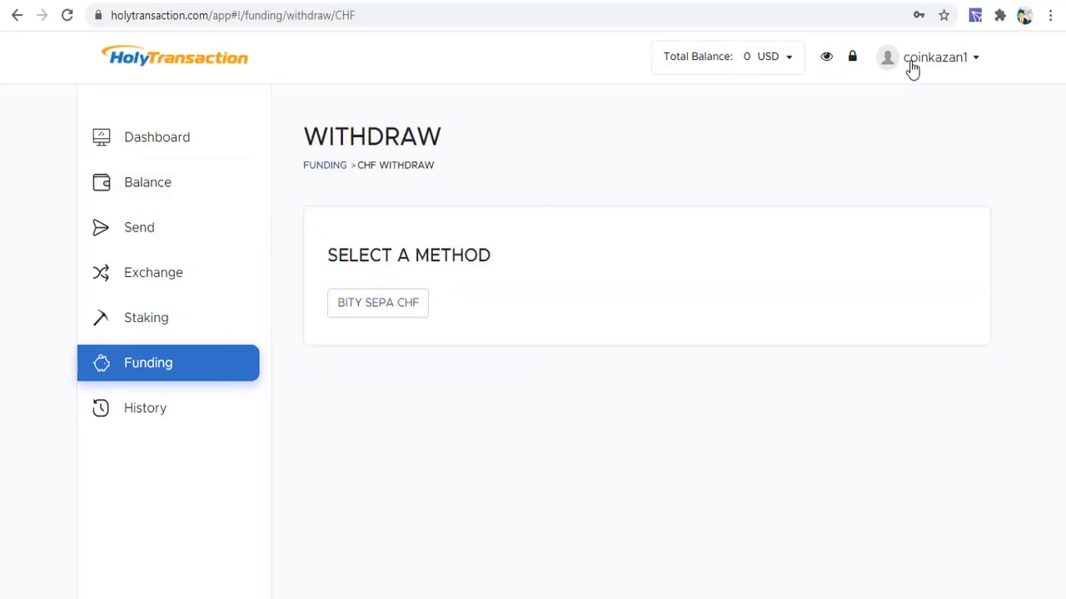
left_click(151, 156)
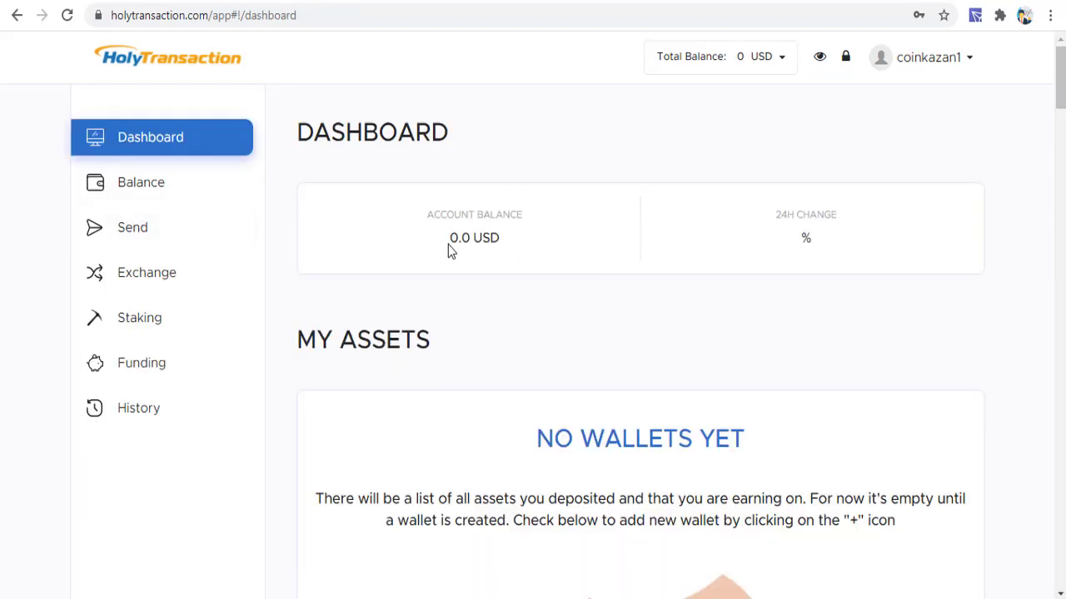
Step: Switch to the Flyp.me exchange site and set the pair to give PAX and receive Aidcoin (AID)
left_click(633, 2)
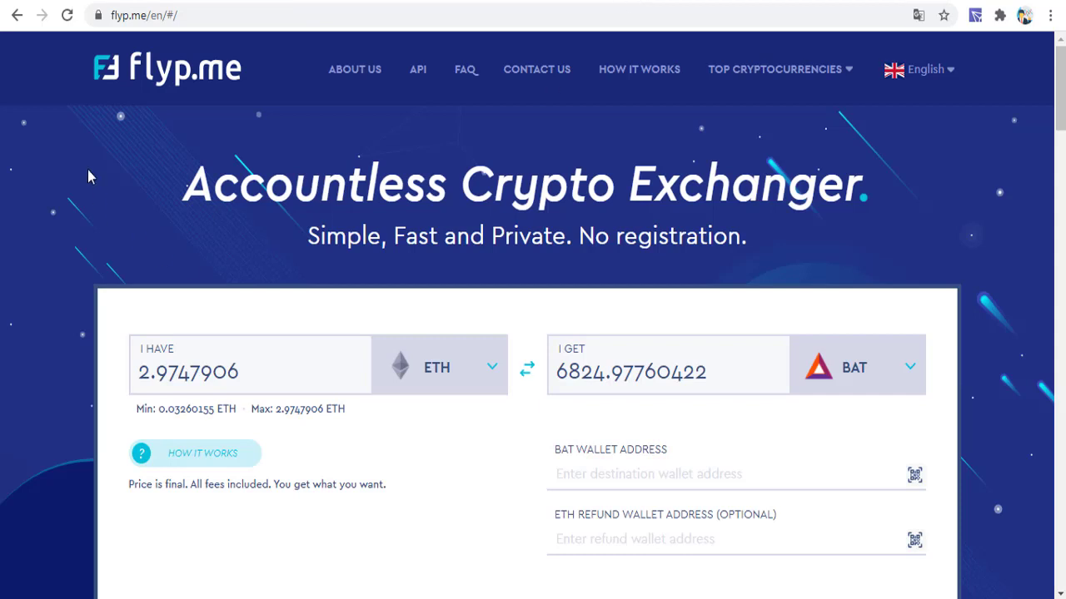
scroll(661, 250, "down", 2)
left_click(437, 215)
scroll(285, 346, "down", 5)
left_click(219, 299)
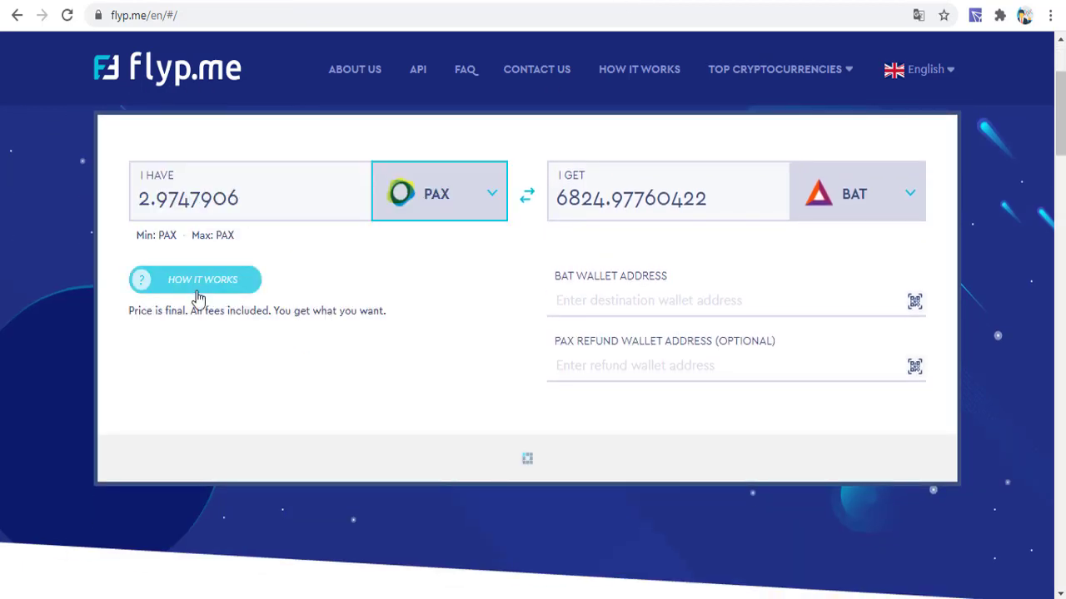
scroll(861, 296, "up", 1)
left_click(862, 296)
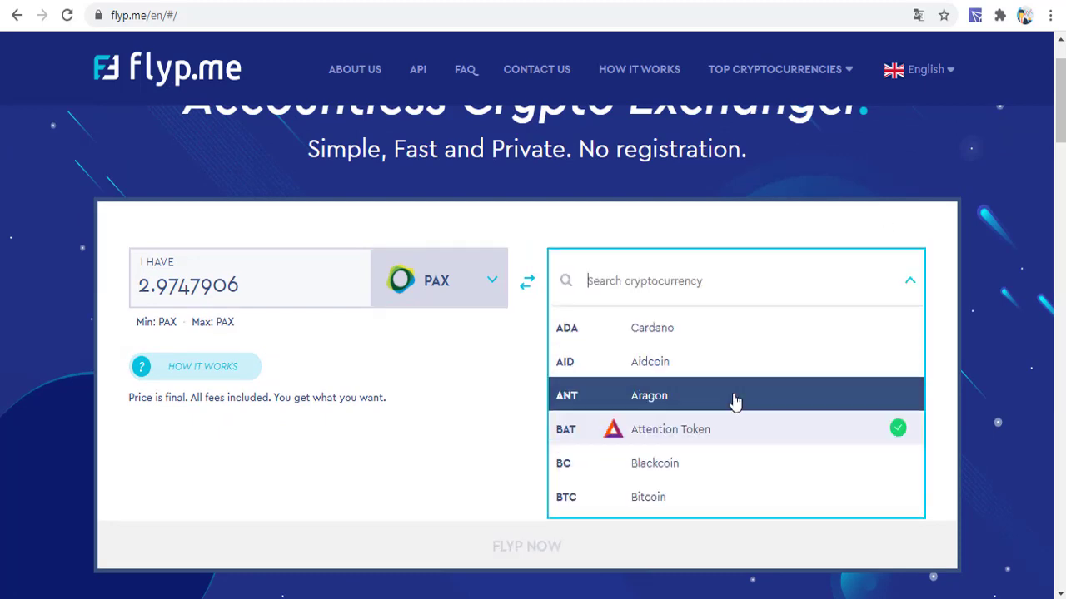
left_click(646, 361)
Step: Examine the Flyp.me home page's developer and statistics sections and the latest posts on the HolyTransaction blog
scroll(350, 381, "down", 10)
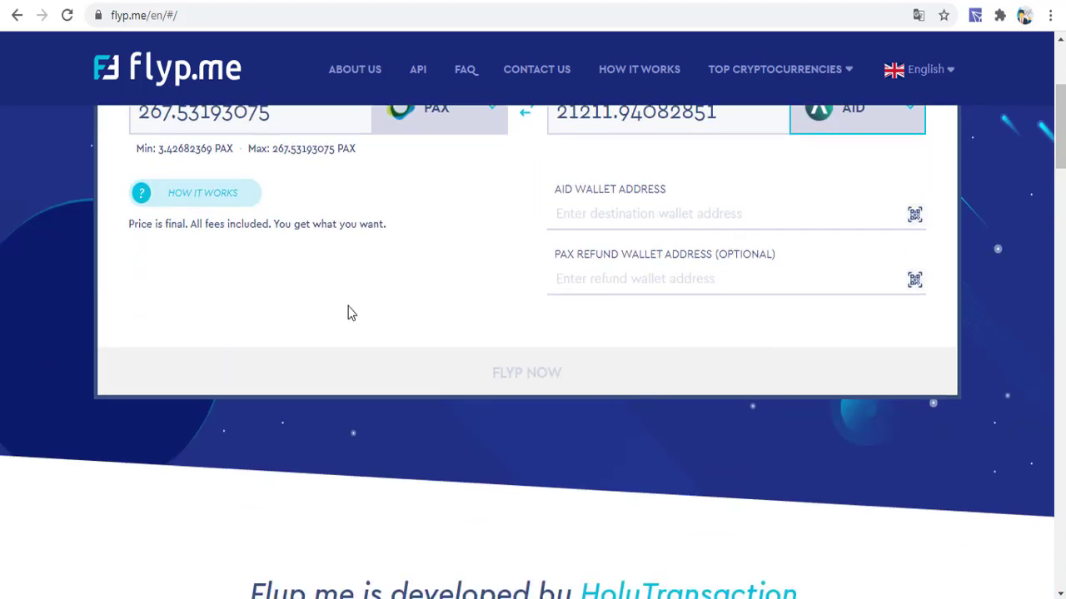
scroll(529, 308, "up", 2)
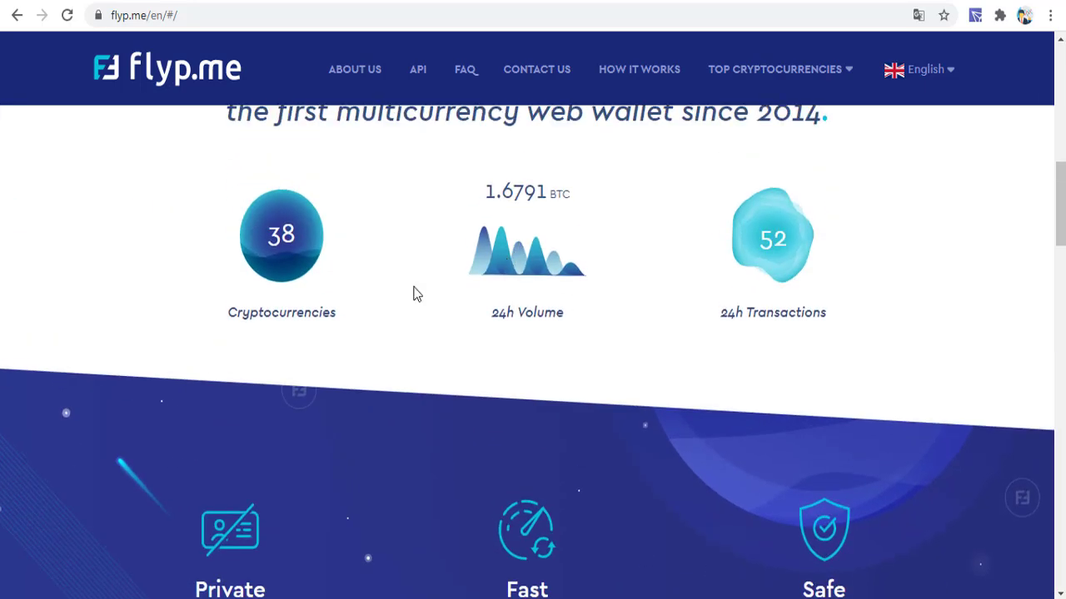
scroll(511, 283, "up", 10)
scroll(524, 300, "down", 7)
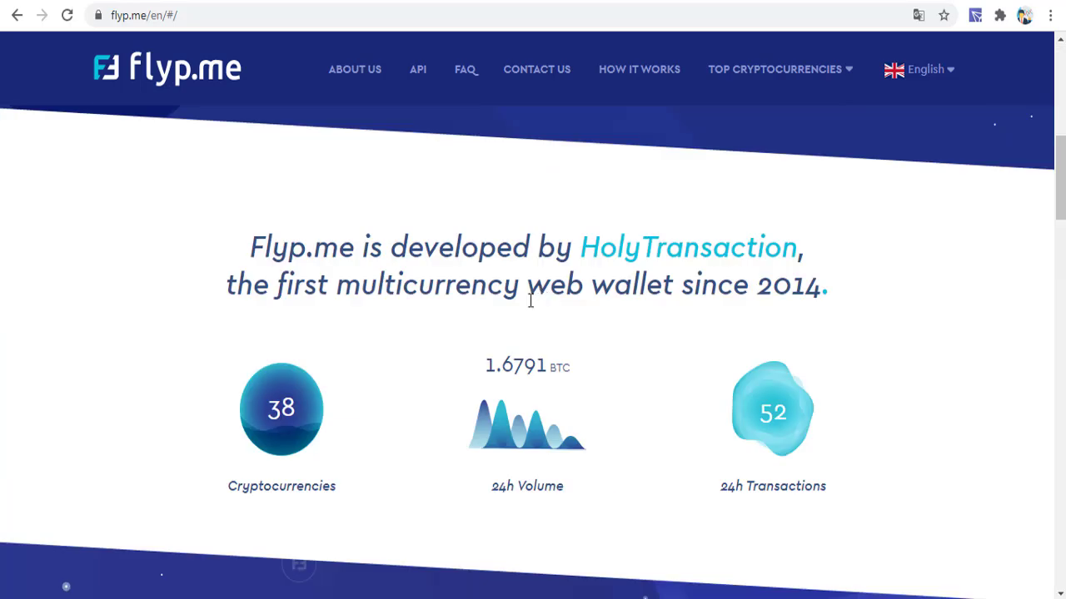
scroll(550, 269, "up", 7)
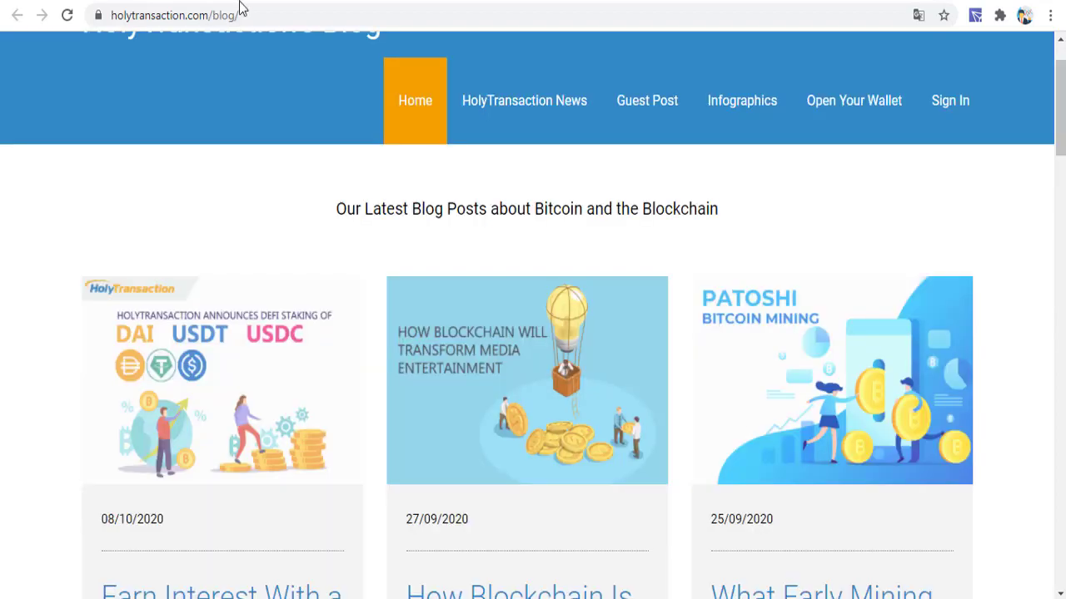
scroll(476, 434, "down", 4)
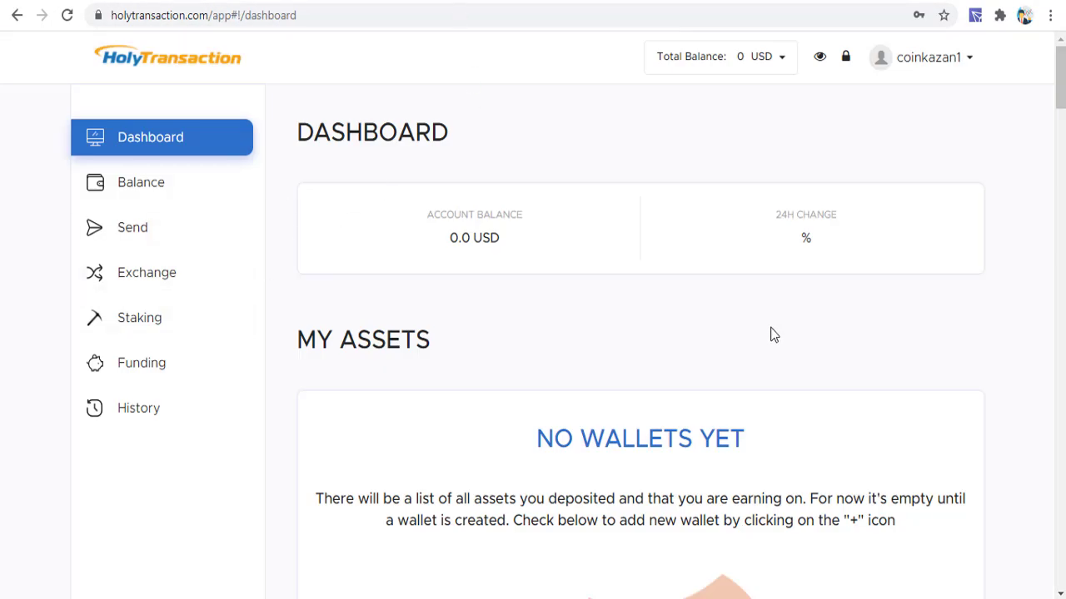
Step: Return to the HolyTransaction dashboard and view the account menu's options
scroll(178, 311, "down", 2)
scroll(188, 280, "up", 2)
left_click(925, 66)
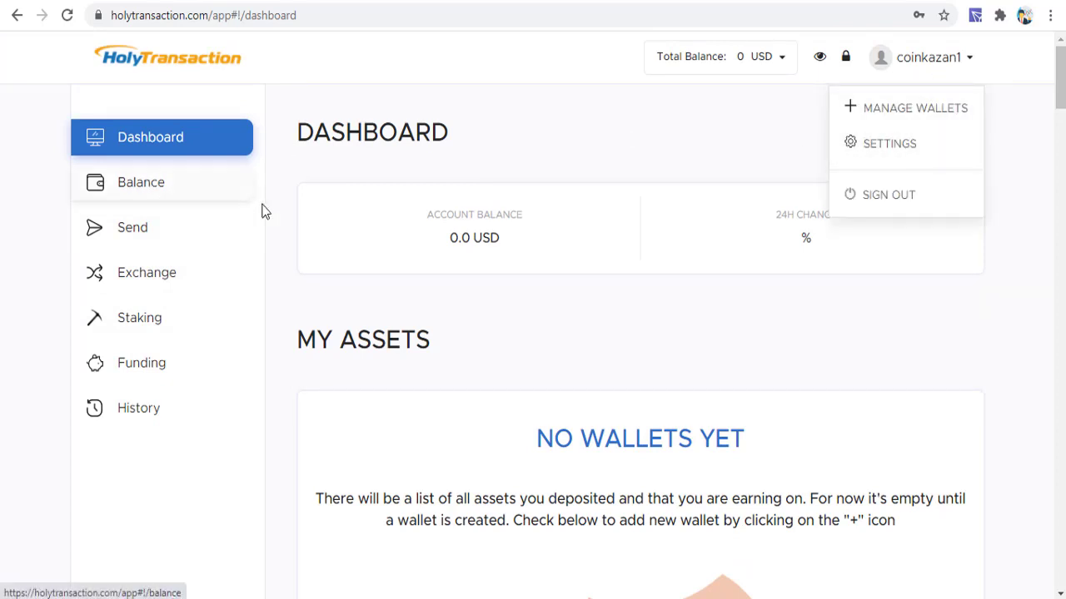
left_click_drag(419, 336, 533, 324)
Step: Create a Compound wallet from the dashboard's Other Assets list and review the My Assets section
scroll(534, 325, "down", 1)
scroll(785, 392, "down", 10)
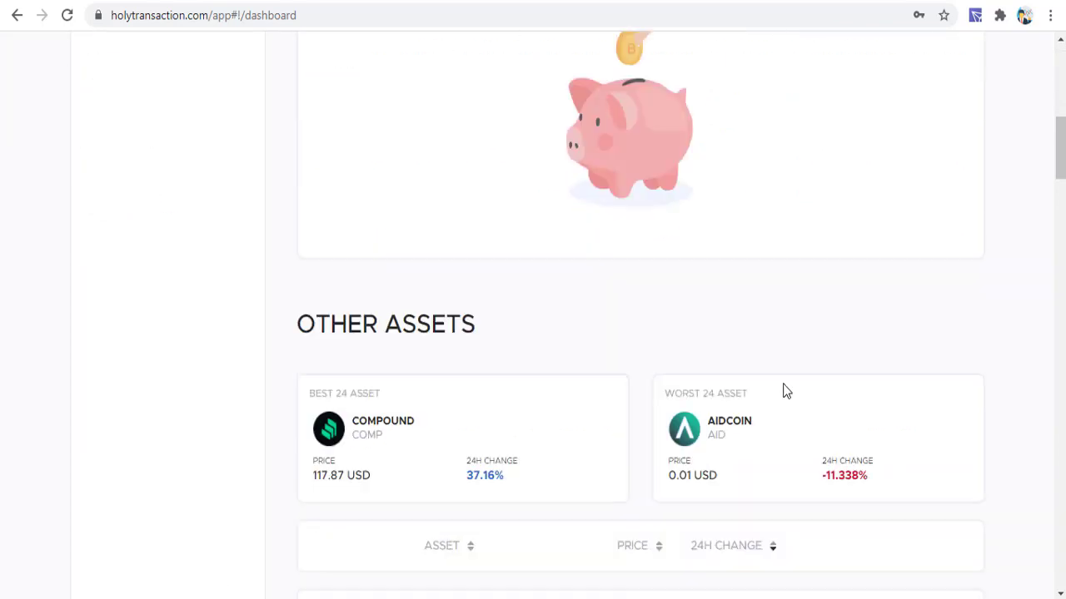
left_click(925, 233)
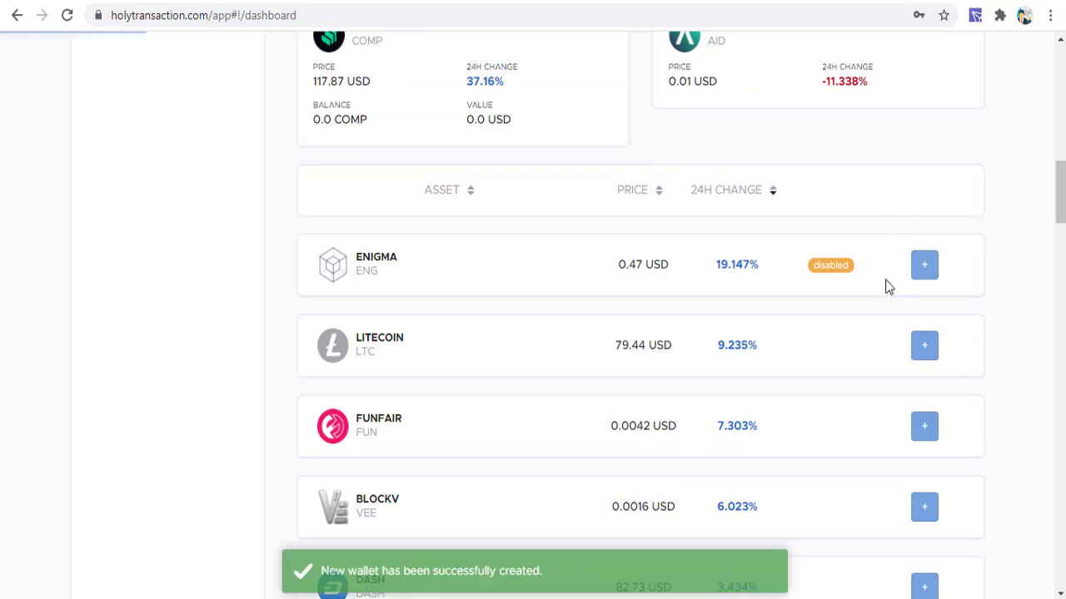
scroll(897, 275, "down", 2)
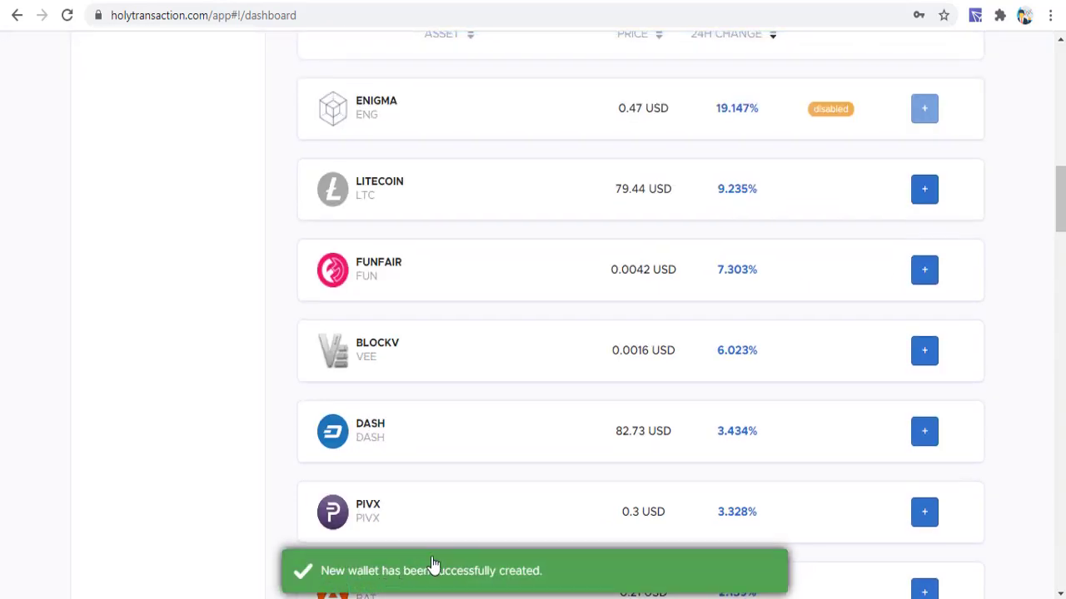
scroll(435, 566, "up", 12)
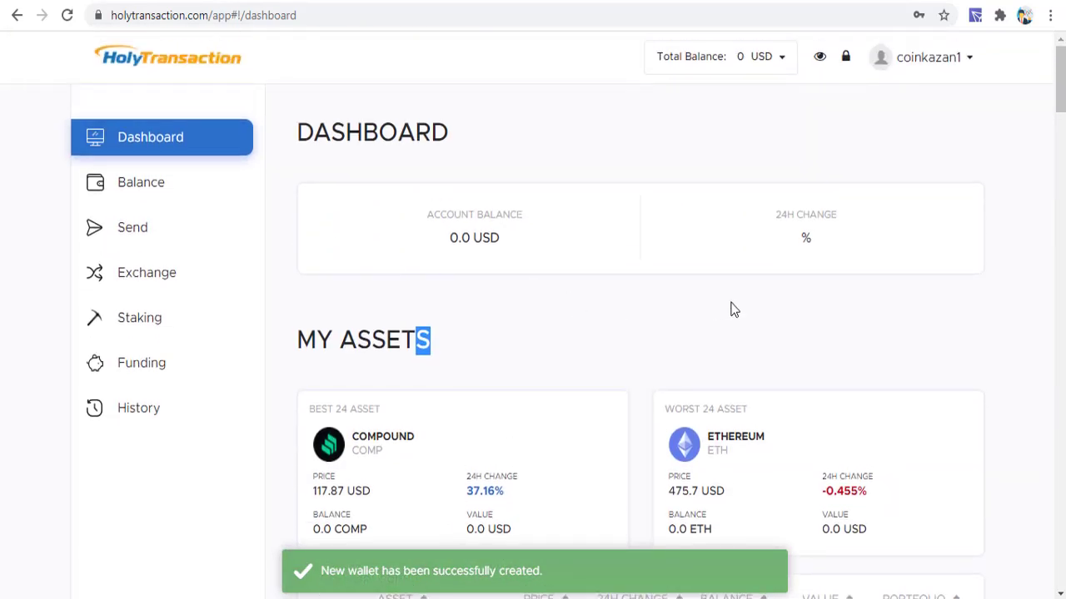
scroll(730, 305, "down", 5)
left_click_drag(1060, 145, 12, 250)
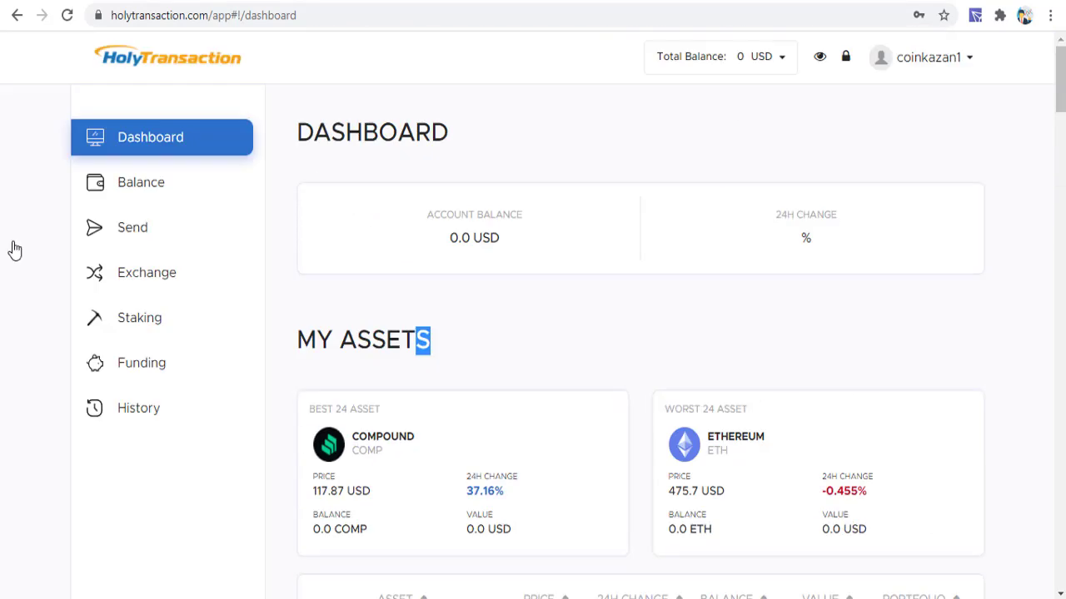
Step: View the wallets on the balance page, examine the list of cryptocurrencies that can be activated, and return to the dashboard
left_click(135, 185)
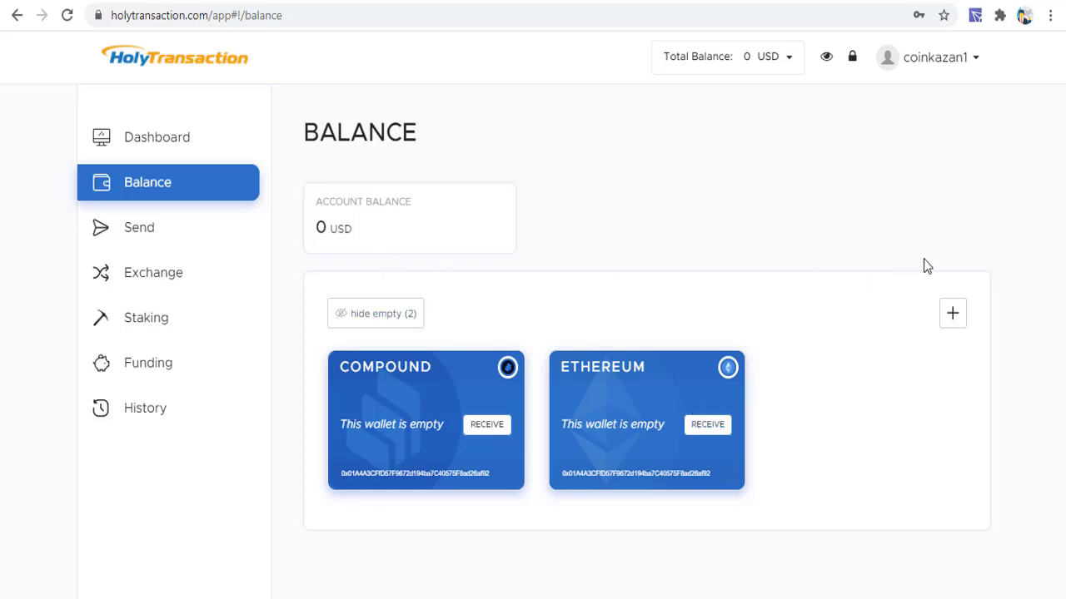
left_click(952, 316)
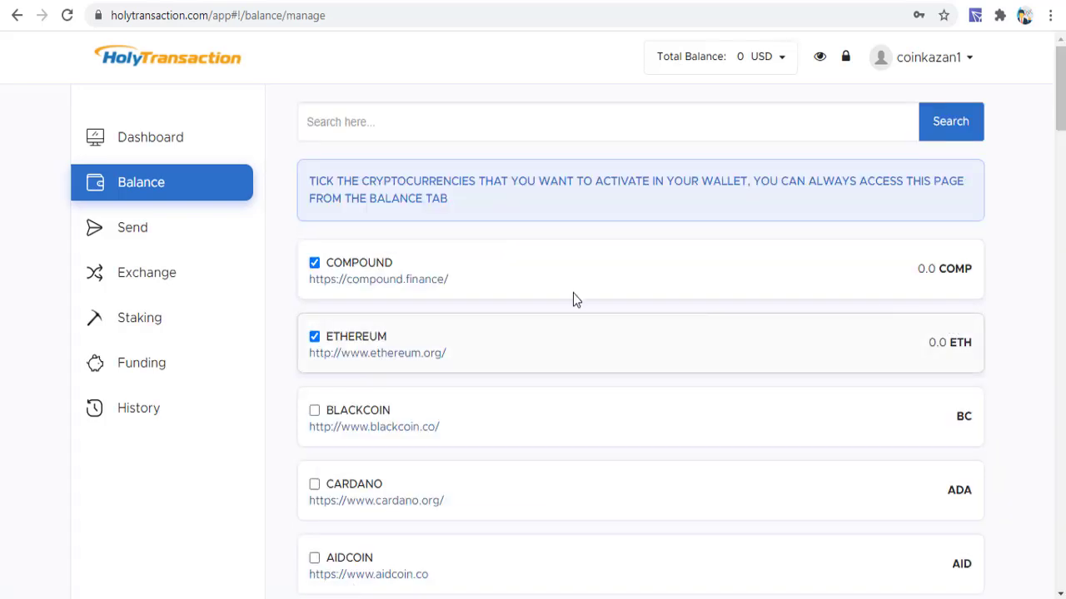
scroll(302, 316, "down", 3)
scroll(292, 198, "up", 3)
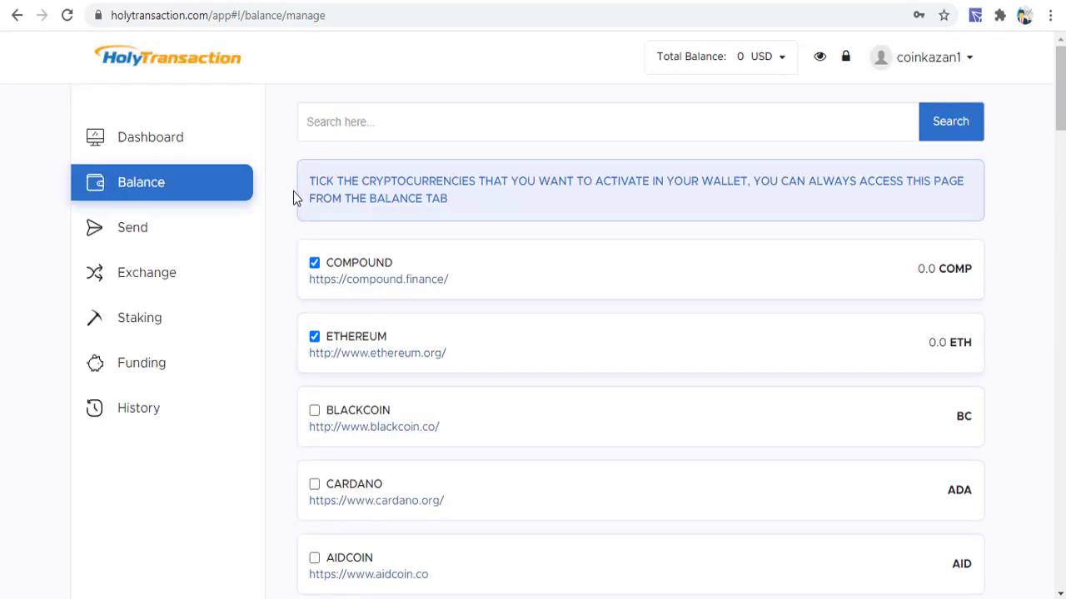
left_click(96, 151)
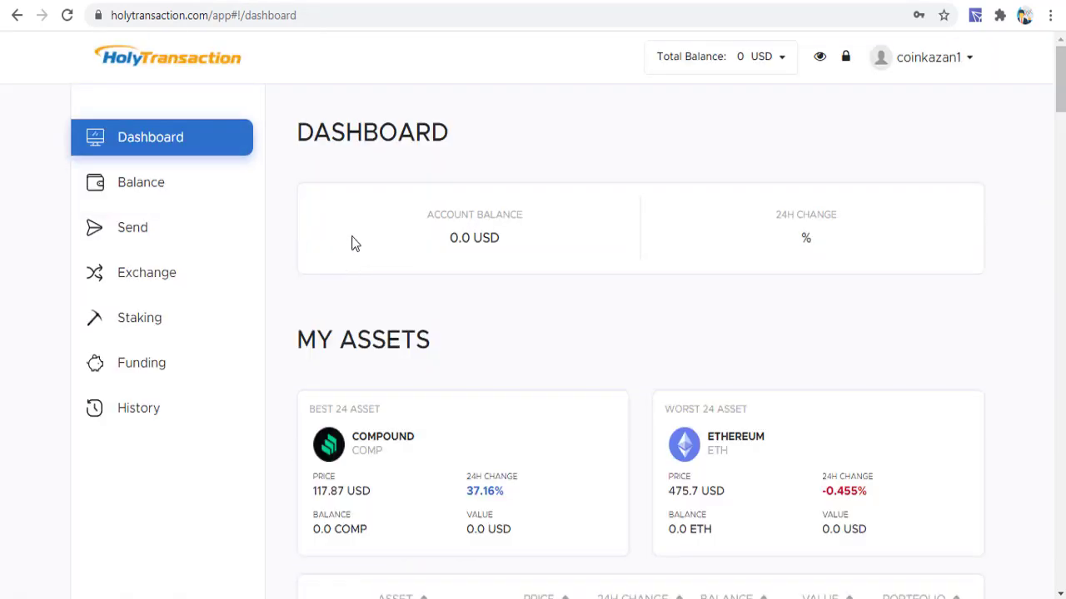